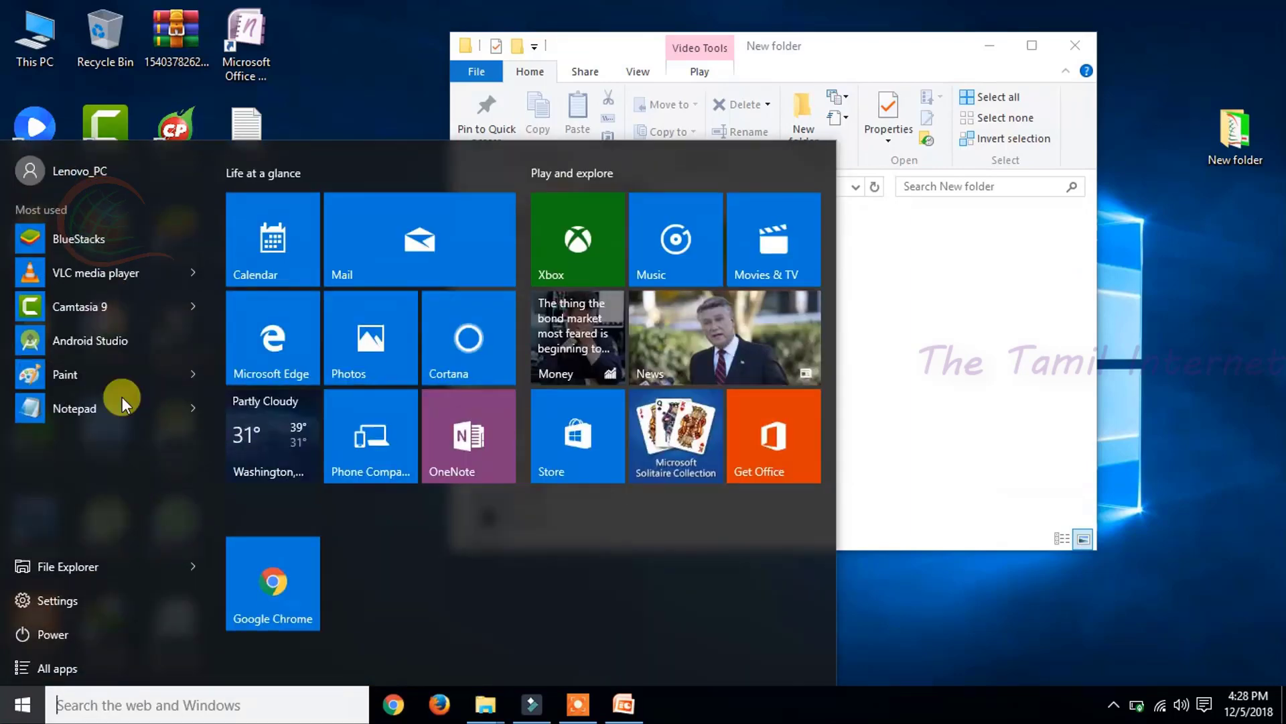
- Open Paint, paste the copied channel-name image and crop it to the green area around the text, about 897 × 517 px
{"action": "left_click", "coordinate": [348, 291]}
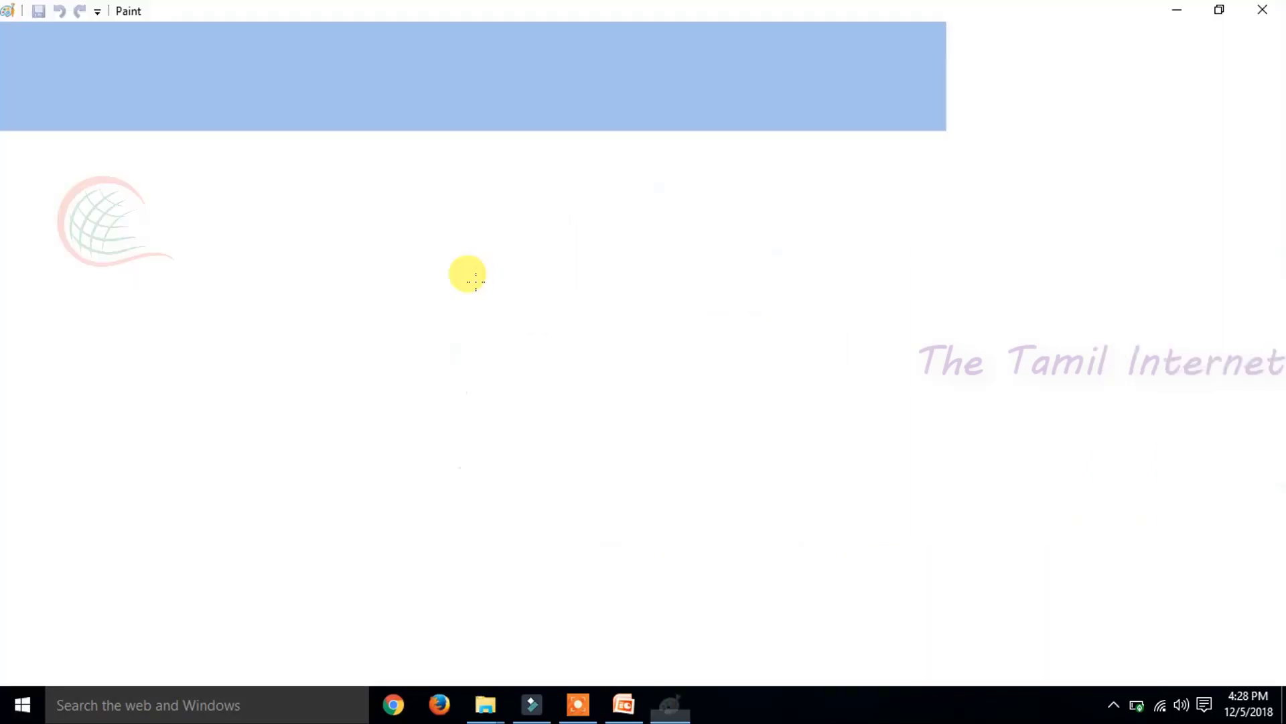
{"action": "key", "text": "ctrl+v"}
{"action": "scroll", "coordinate": [473, 282], "scroll_direction": "down", "scroll_amount": 2}
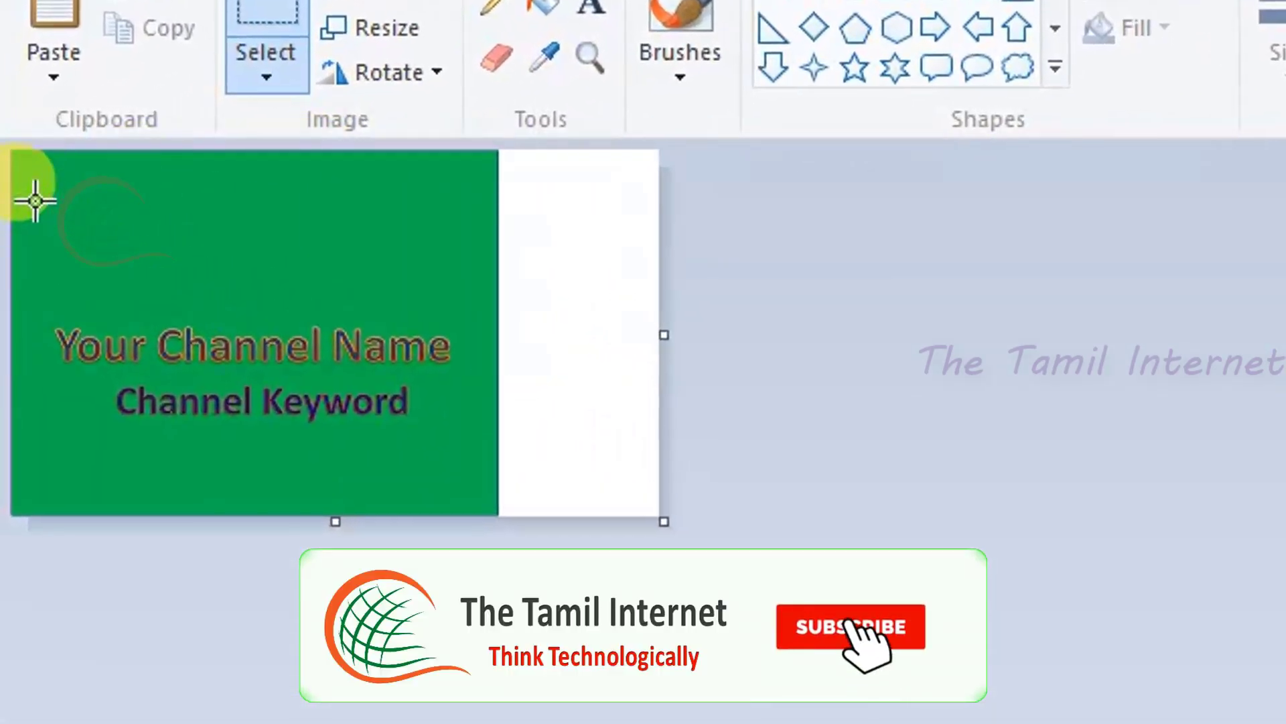
{"action": "left_click_drag", "start_coordinate": [23, 188], "coordinate": [477, 450]}
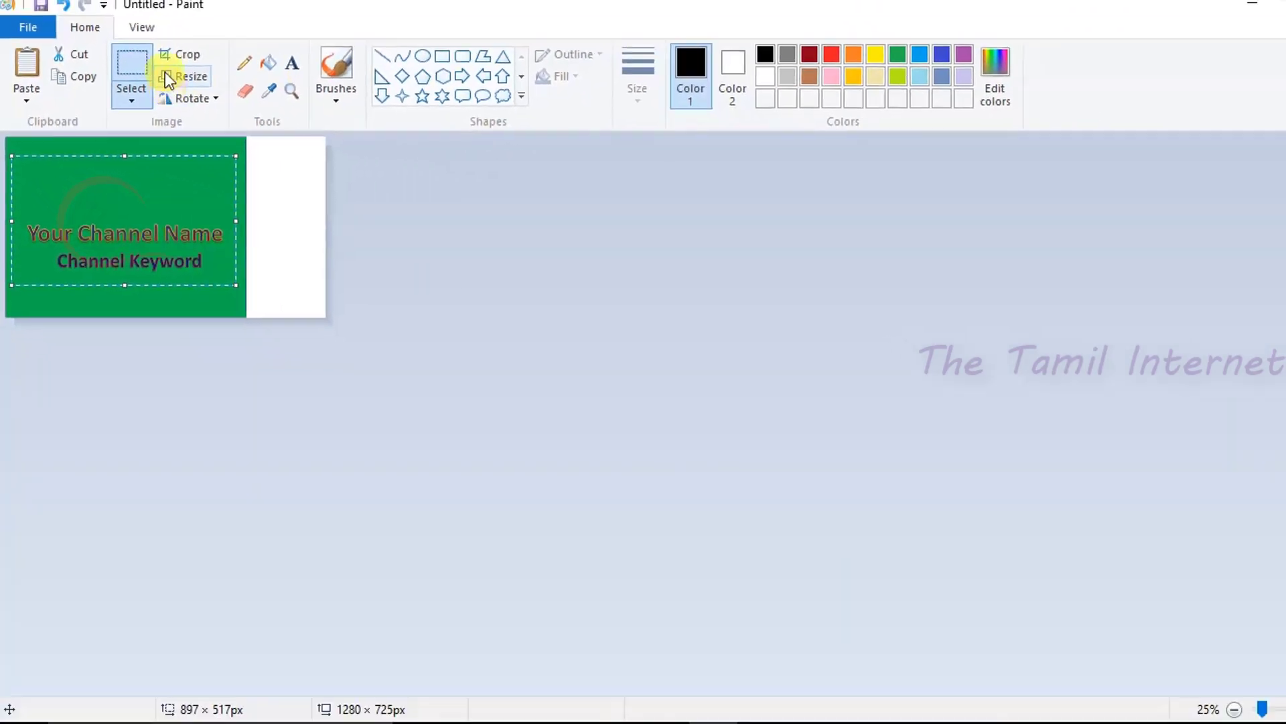
{"action": "left_click", "coordinate": [167, 59]}
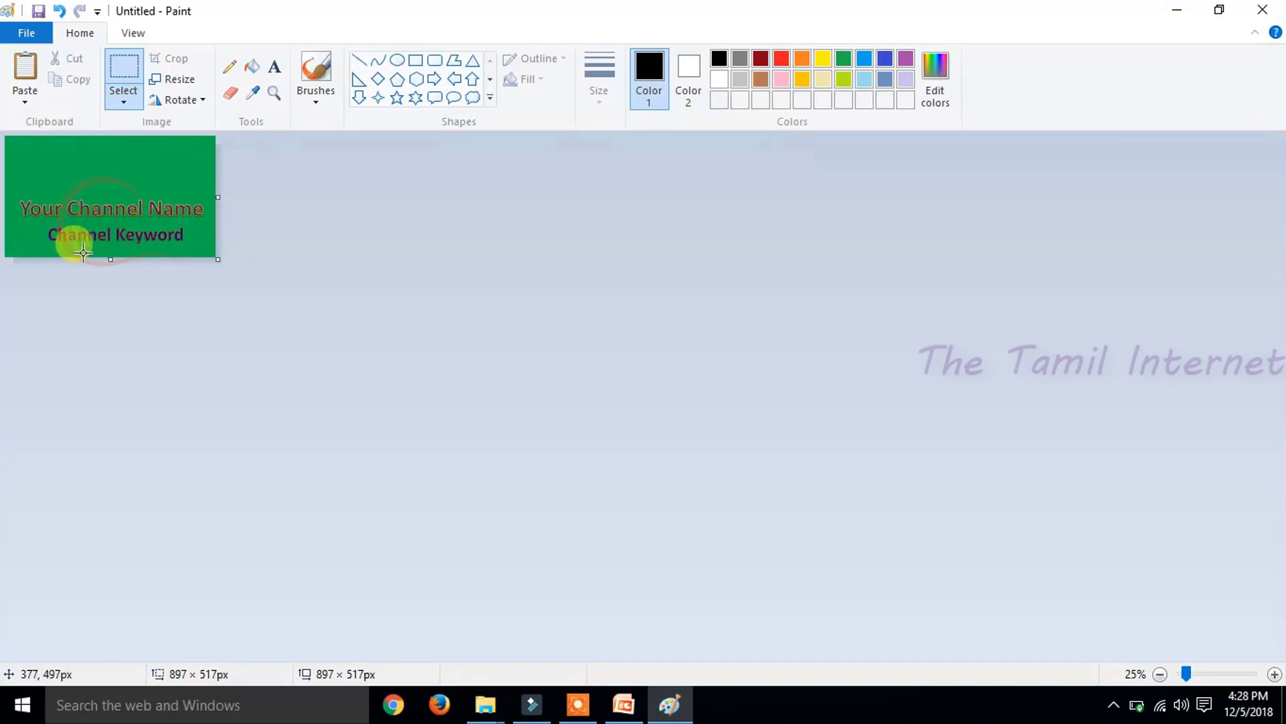
- Save the cropped image as Untitled.png in New folder on the desktop and close Paint
{"action": "key", "text": "ctrl+s"}
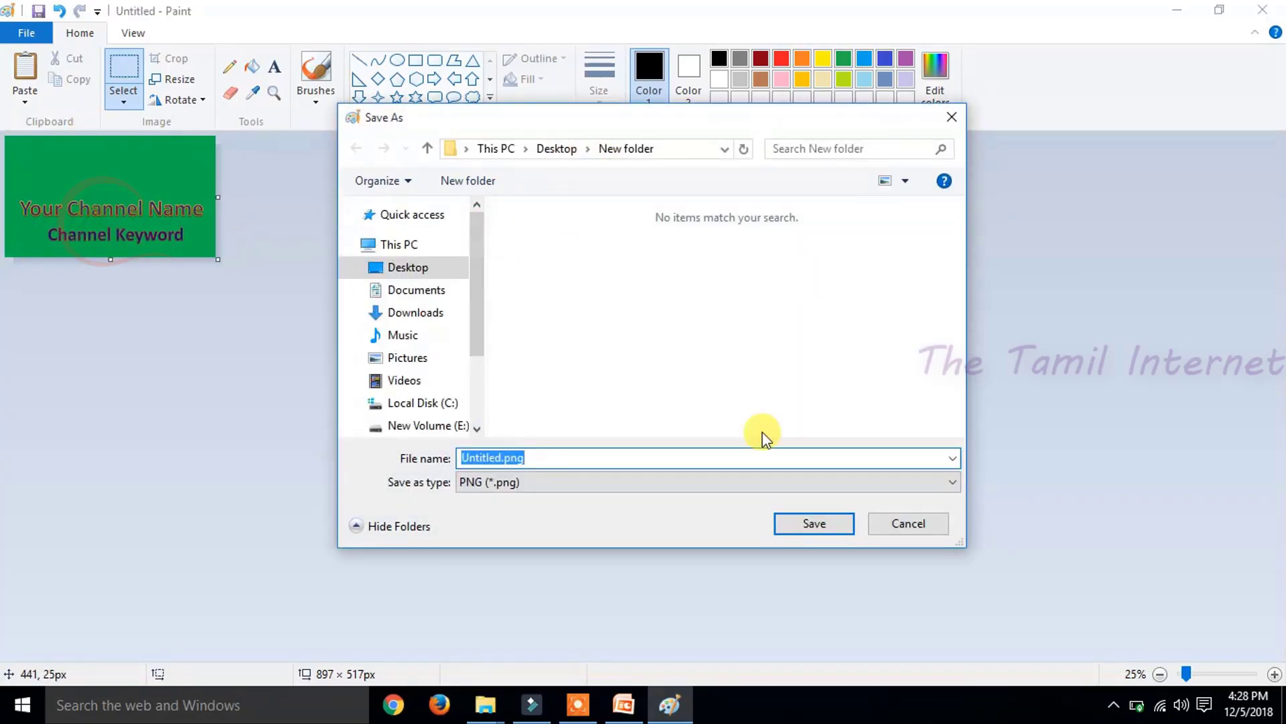
{"action": "left_click", "coordinate": [811, 523]}
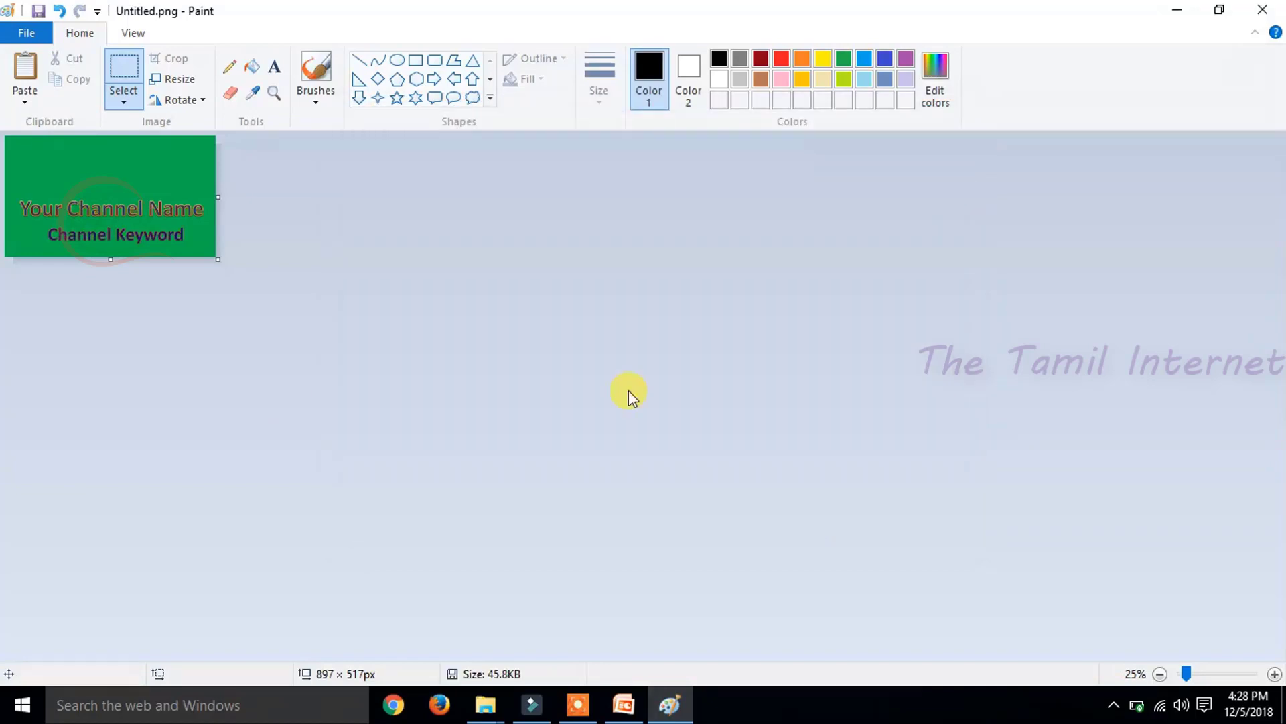
{"action": "left_click", "coordinate": [1277, 8]}
{"action": "left_click_drag", "start_coordinate": [884, 405], "coordinate": [617, 282]}
{"action": "left_click", "coordinate": [714, 300]}
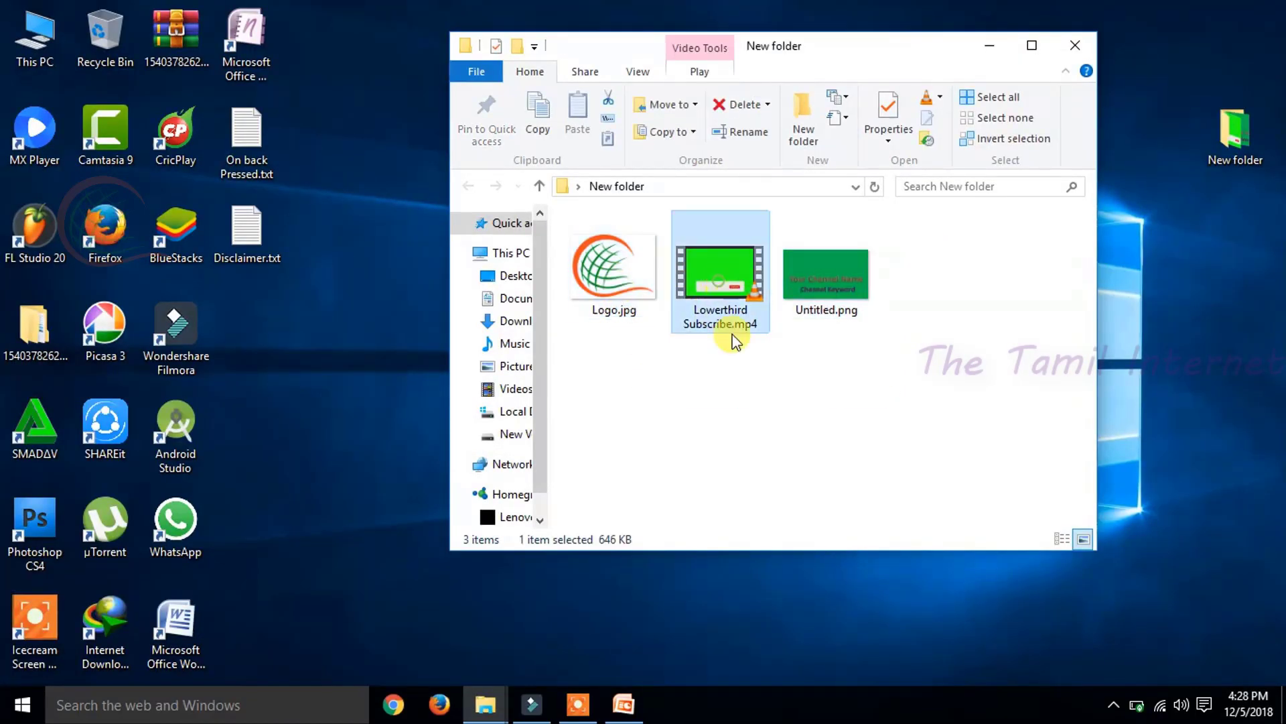
{"action": "left_click", "coordinate": [629, 264]}
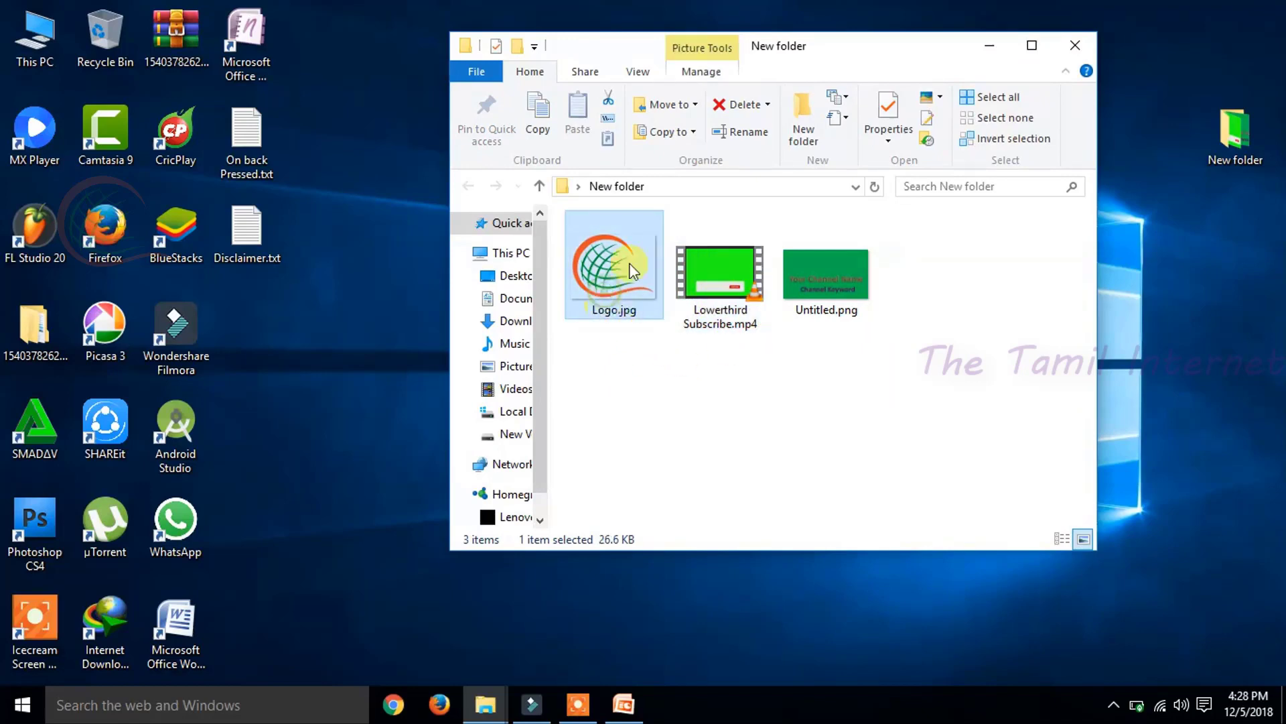
{"action": "left_click", "coordinate": [818, 282]}
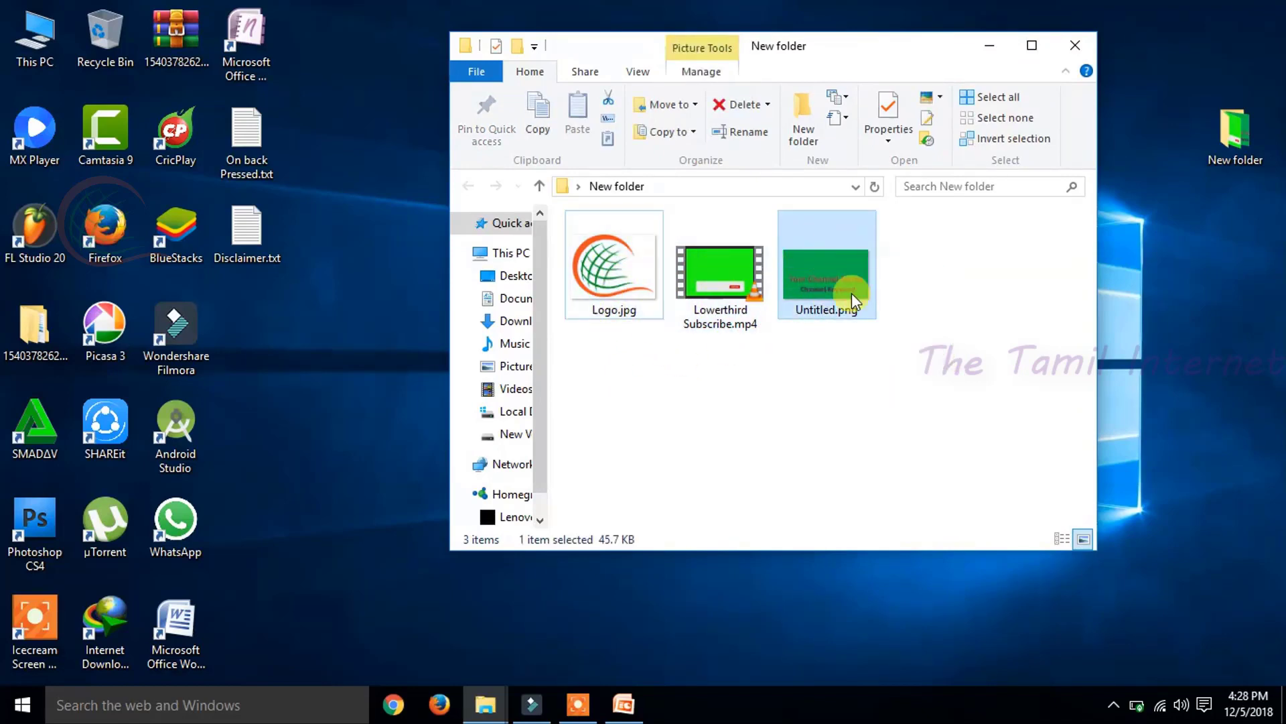
{"action": "left_click", "coordinate": [842, 424]}
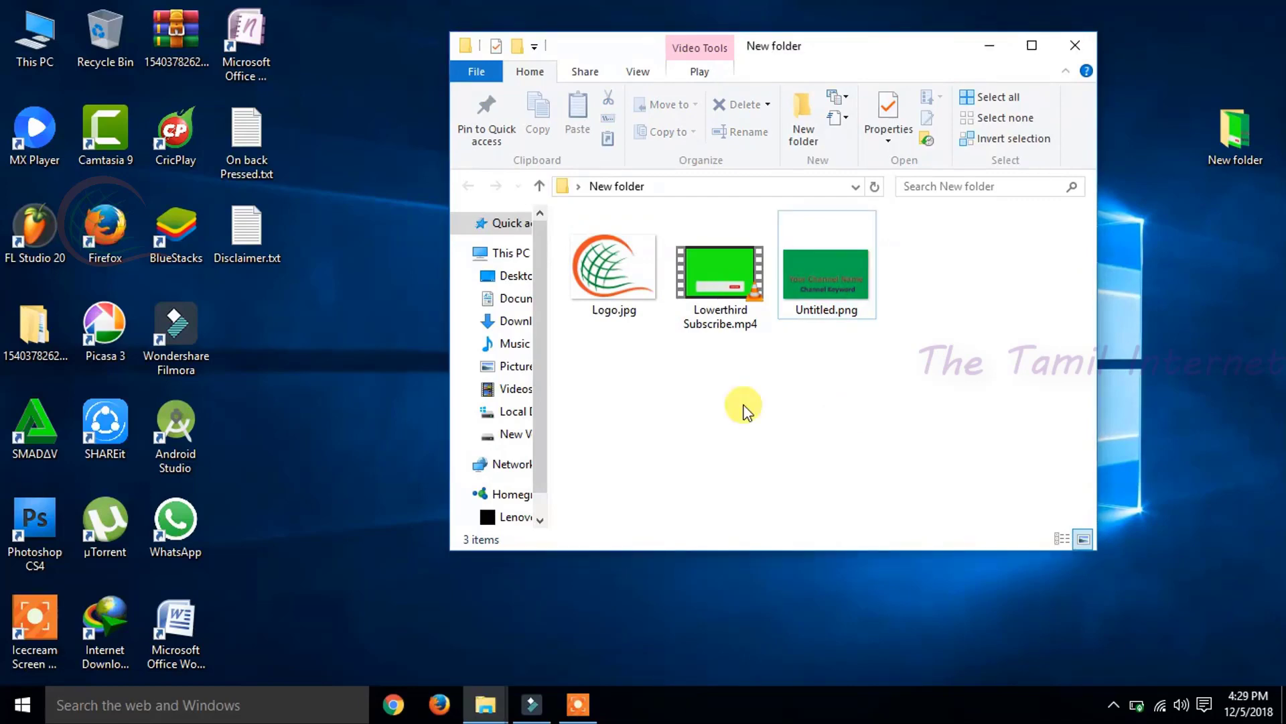
- Open Wondershare Filmora and import Logo.jpg, Lowerthird Subscribe.mp4 and Untitled.png from New folder into the media library
{"action": "double_click", "coordinate": [195, 319]}
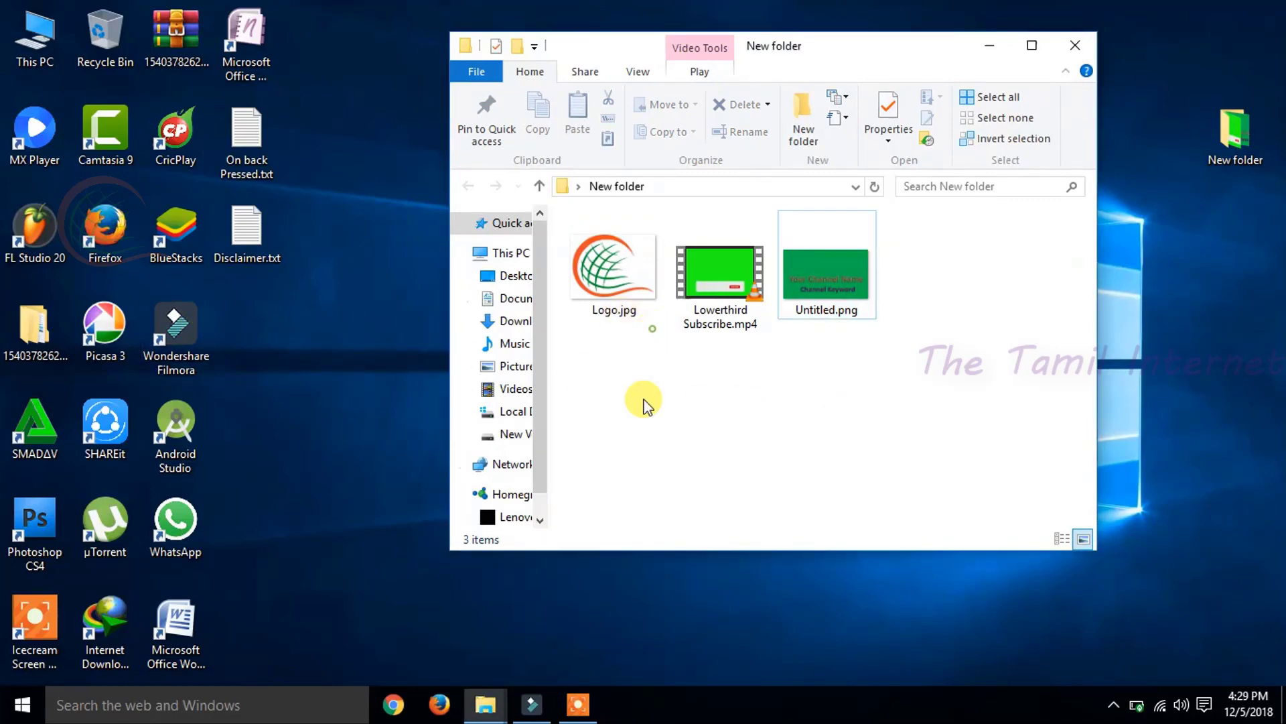
{"action": "left_click", "coordinate": [536, 693]}
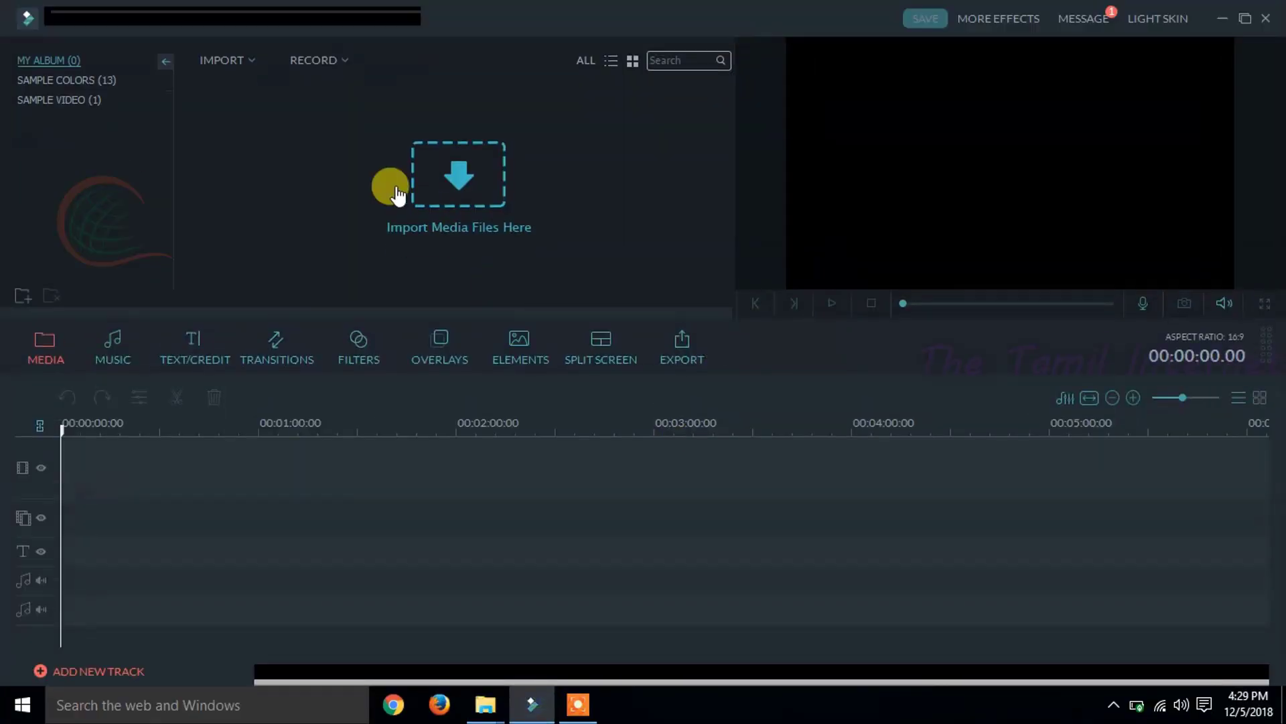
{"action": "left_click", "coordinate": [250, 61]}
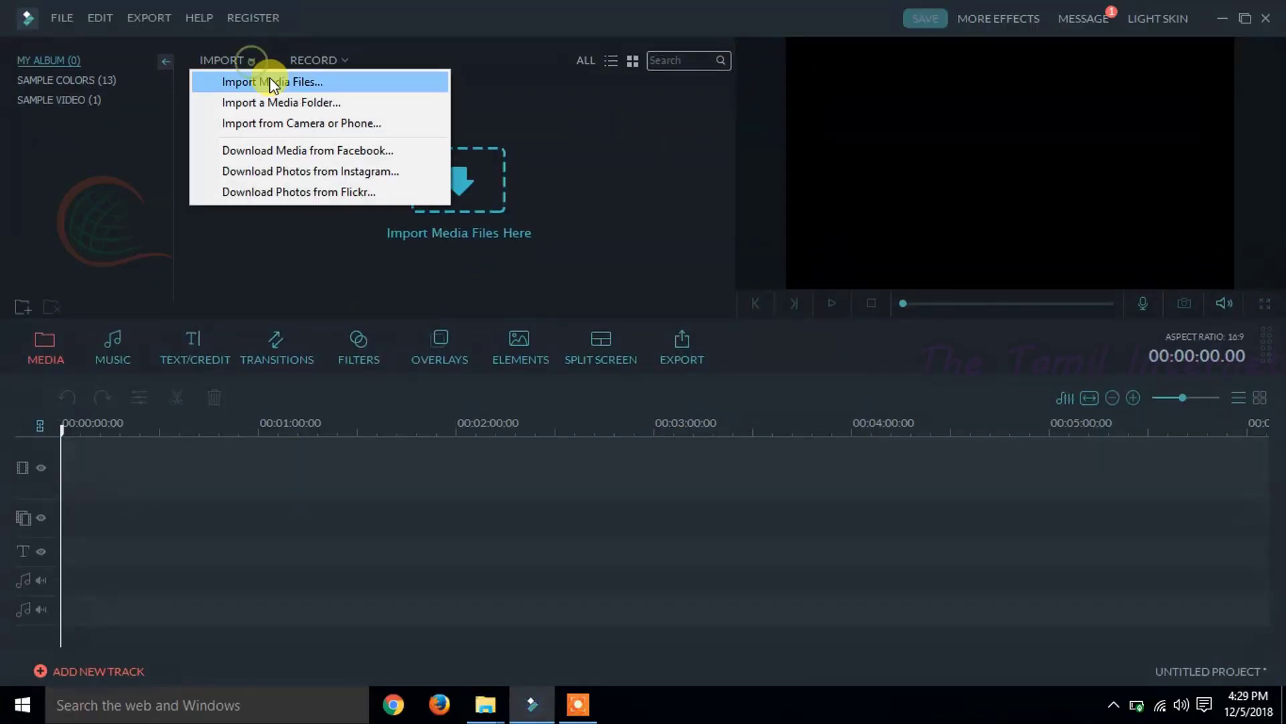
{"action": "left_click", "coordinate": [269, 77]}
{"action": "left_click_drag", "start_coordinate": [540, 246], "coordinate": [201, 134]}
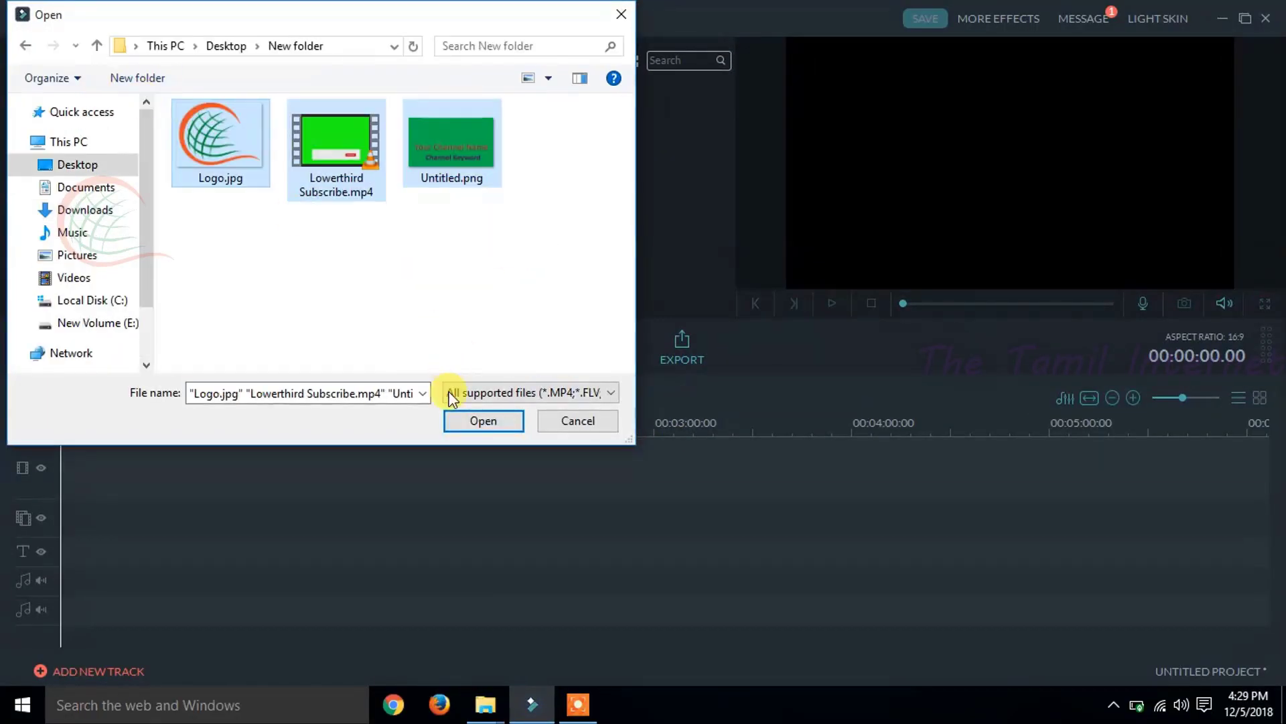
{"action": "left_click", "coordinate": [481, 421]}
- Place Lowerthird Subscribe on the video track and the Logo and Untitled images on separate overlay tracks, all starting at zero
{"action": "mouse_move", "coordinate": [443, 147]}
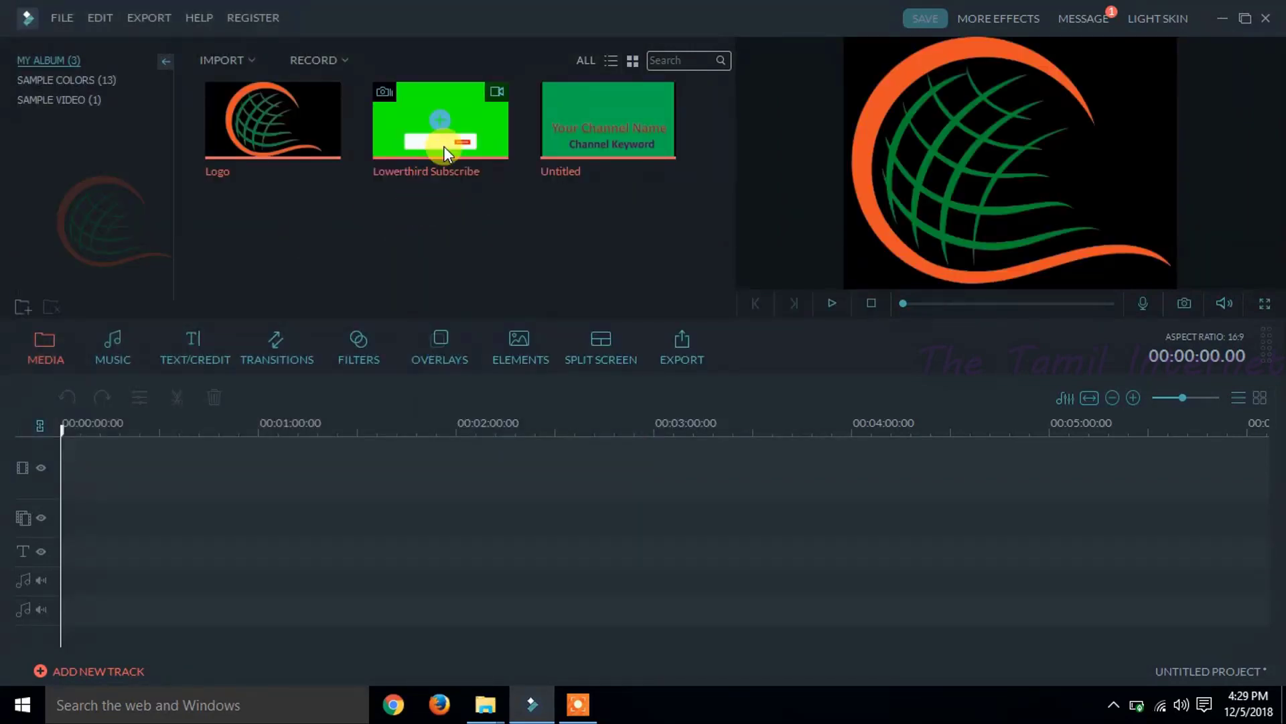
{"action": "left_click_drag", "start_coordinate": [440, 124], "coordinate": [143, 457]}
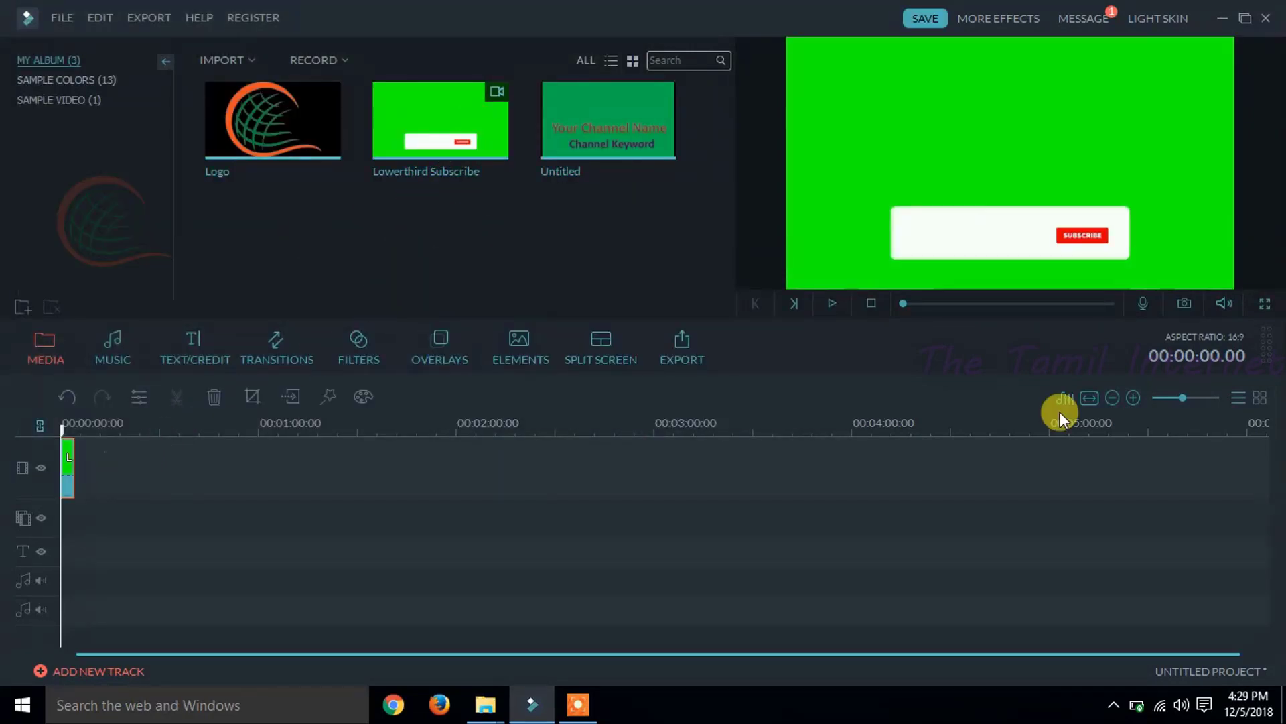
{"action": "left_click", "coordinate": [1095, 400]}
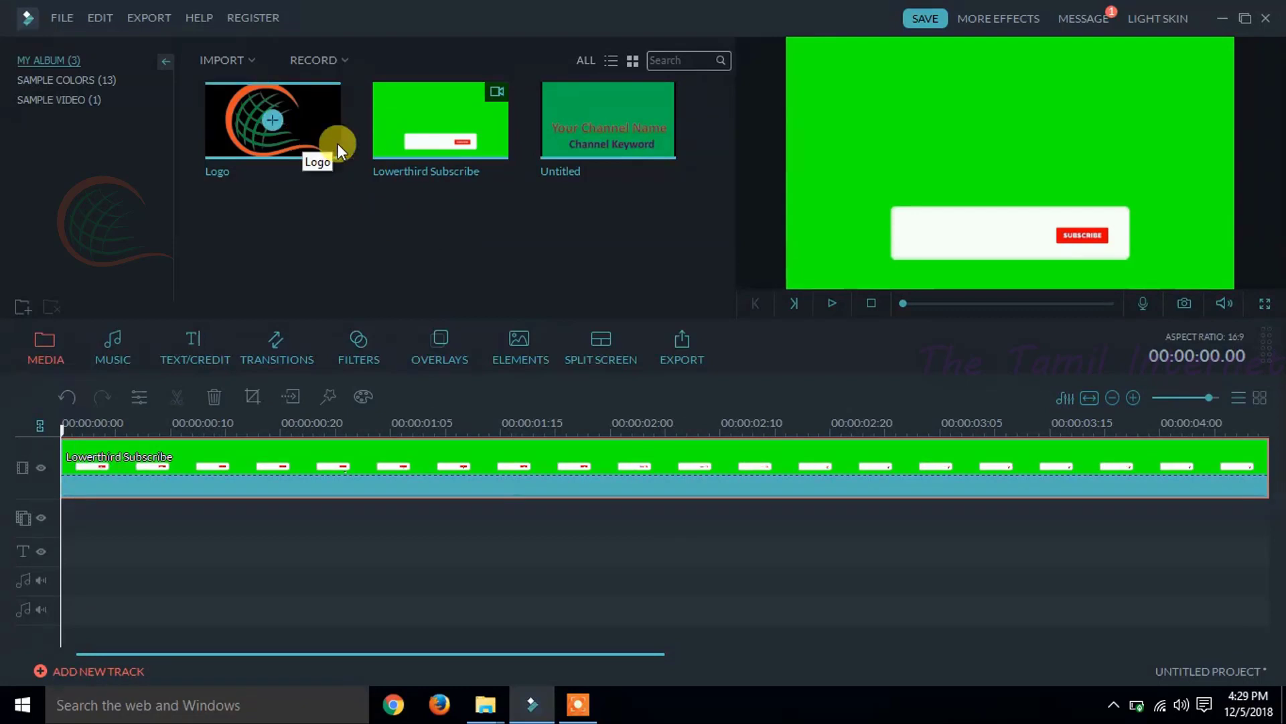
{"action": "left_click_drag", "start_coordinate": [284, 142], "coordinate": [71, 520]}
{"action": "left_click_drag", "start_coordinate": [632, 134], "coordinate": [62, 565]}
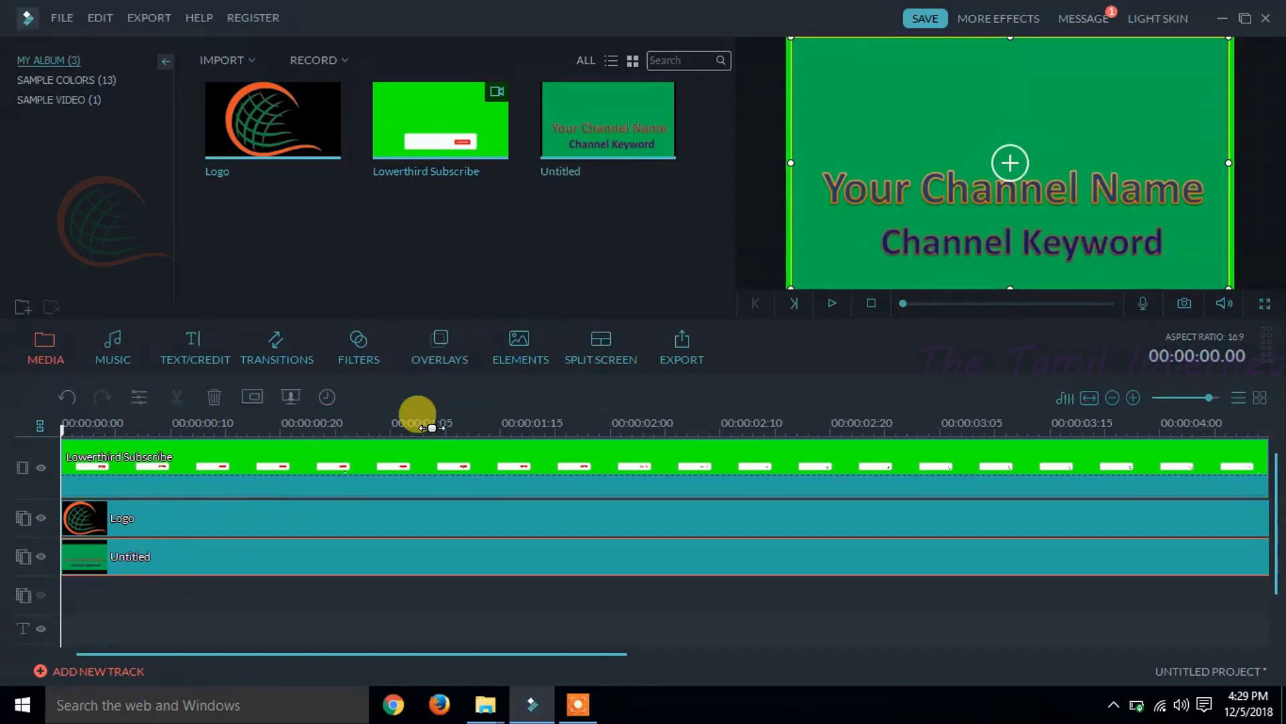
- Apply Chroma Key (Green Screen) to the Untitled overlay clip, making its dark green background transparent
{"action": "right_click", "coordinate": [260, 552]}
{"action": "left_click", "coordinate": [350, 473]}
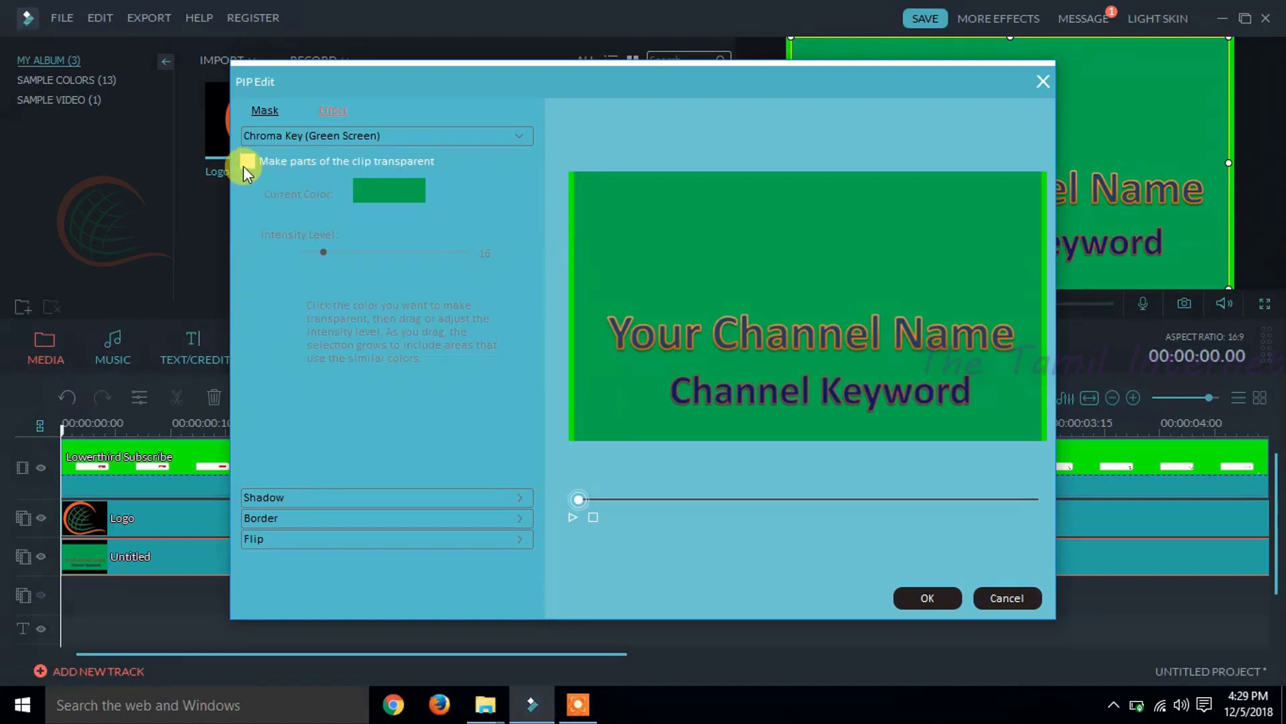
{"action": "left_click", "coordinate": [248, 163]}
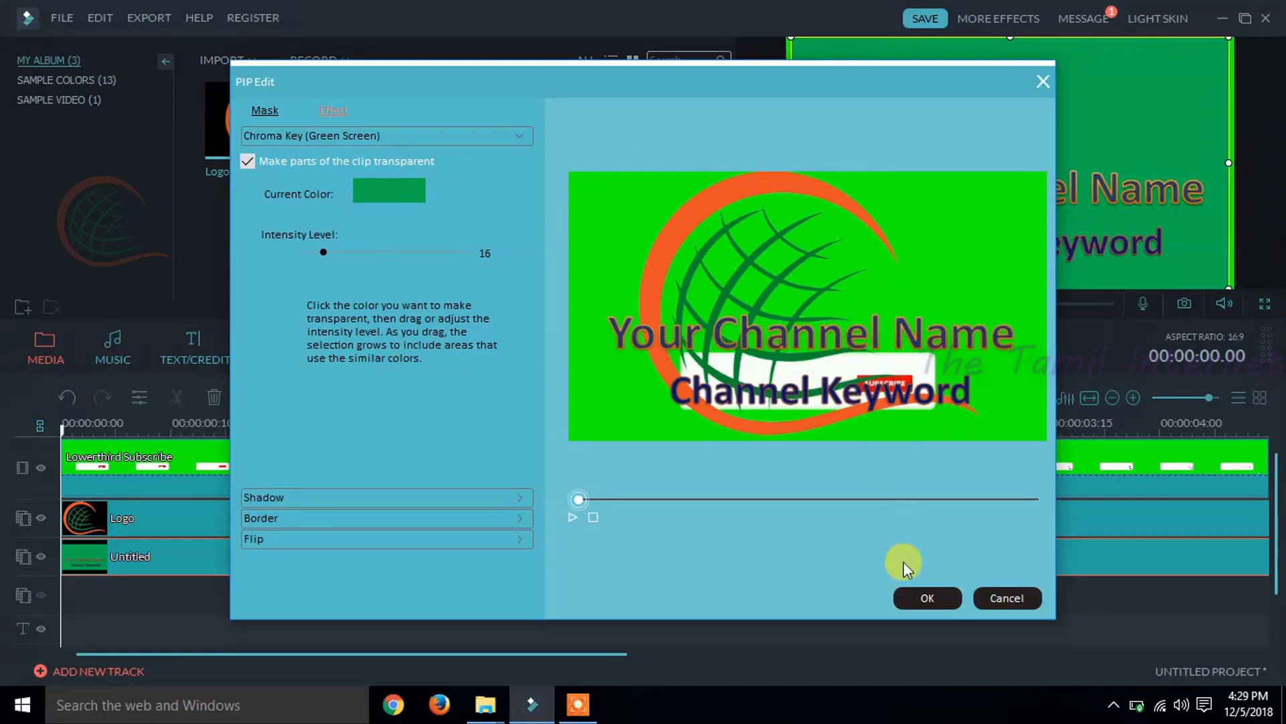
{"action": "left_click", "coordinate": [926, 596]}
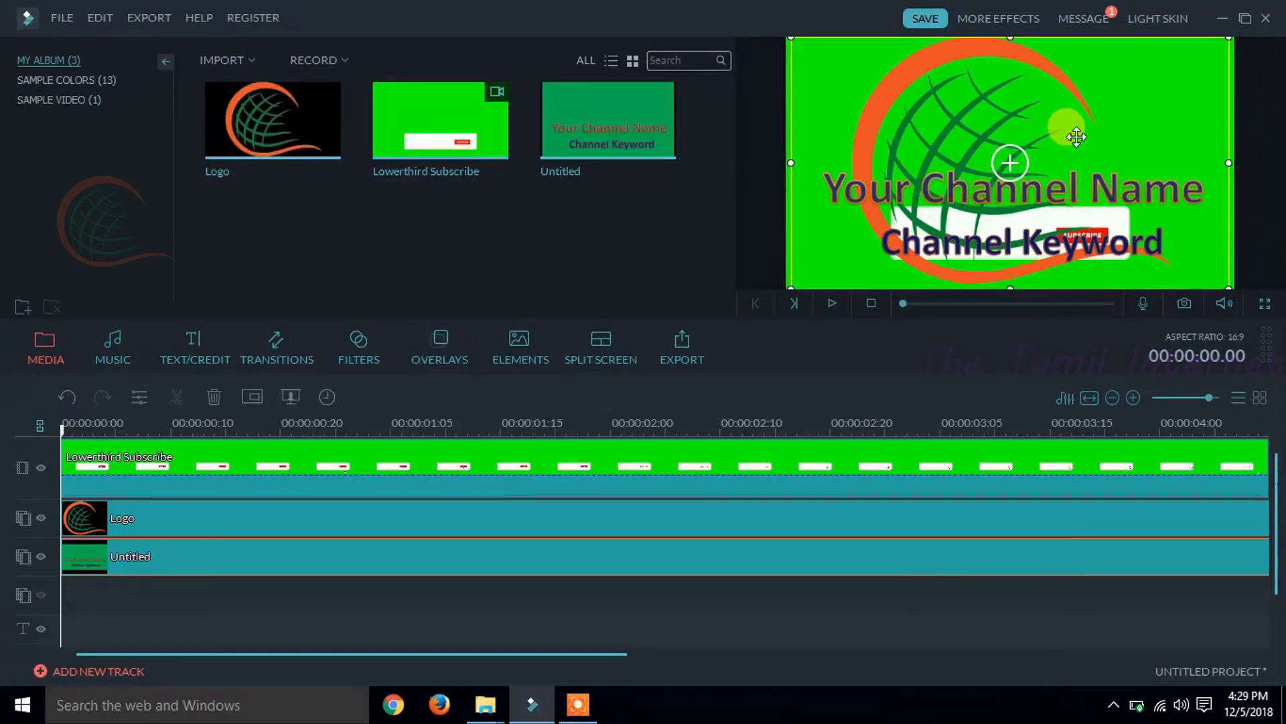
- Hide the Untitled track, then shrink the logo and place it inside the left end of the white subscribe bar
{"action": "left_click", "coordinate": [251, 526]}
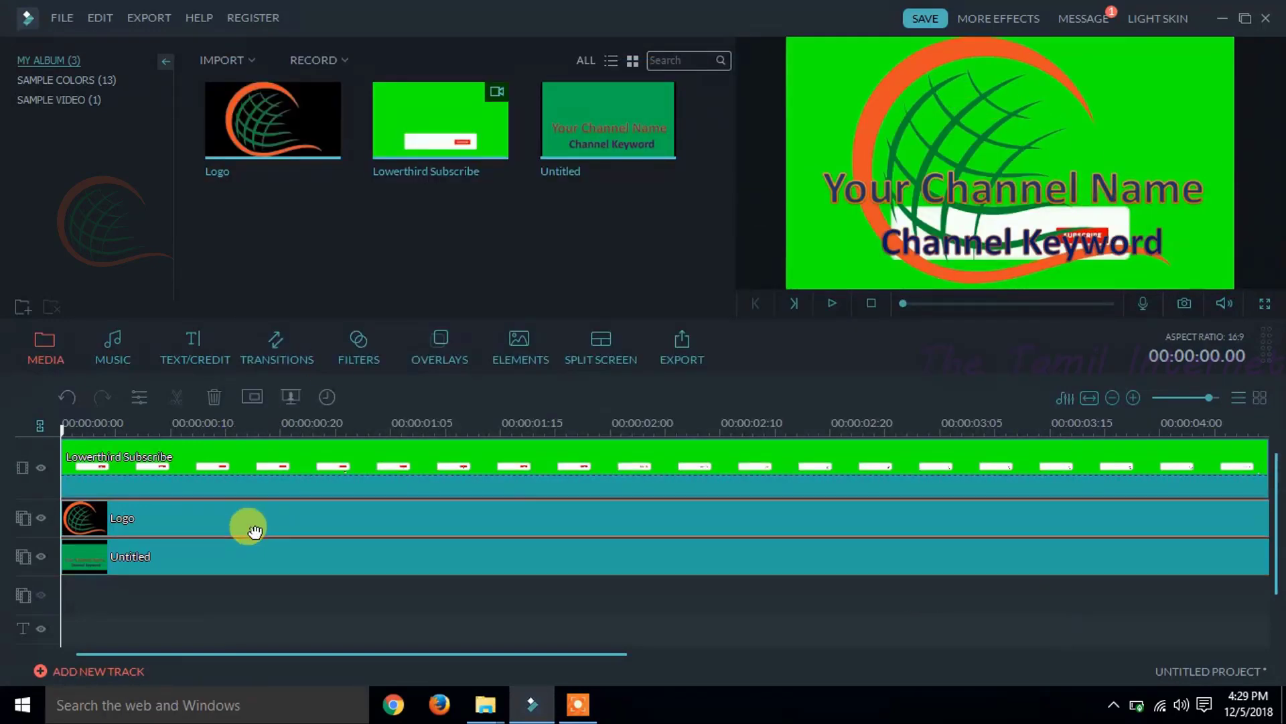
{"action": "left_click", "coordinate": [41, 556]}
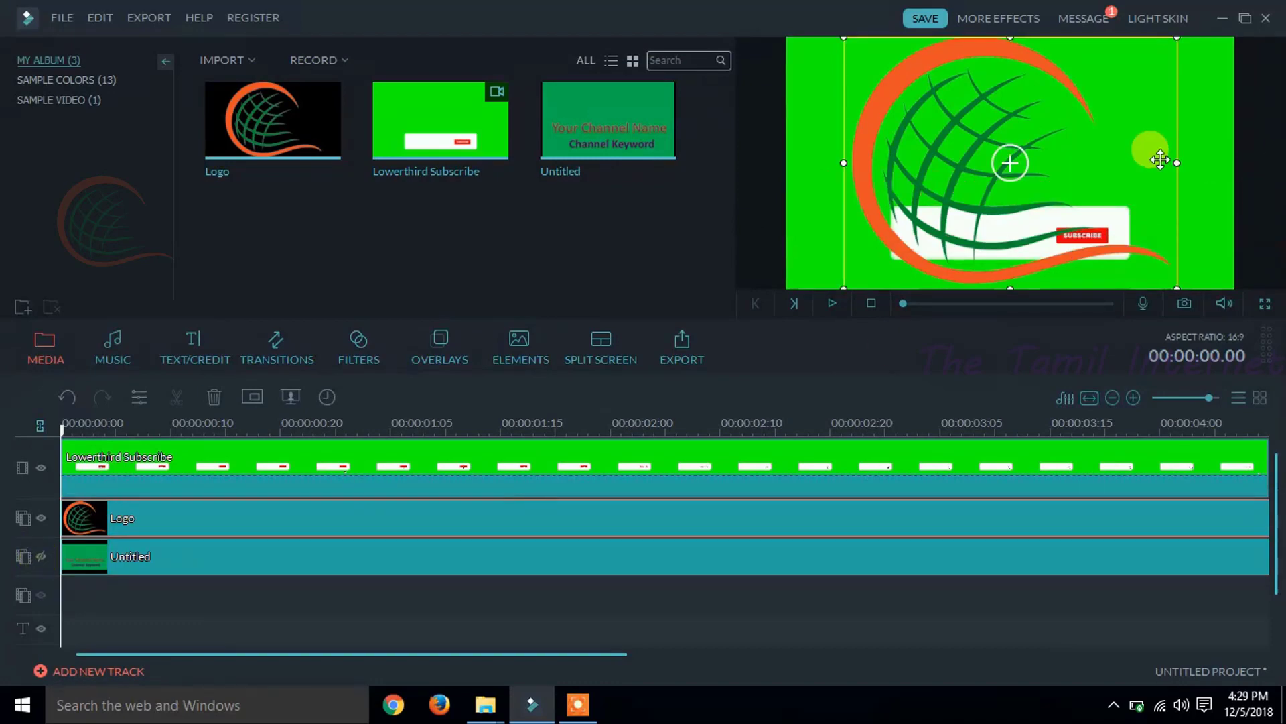
{"action": "left_click_drag", "start_coordinate": [1177, 39], "coordinate": [930, 223]}
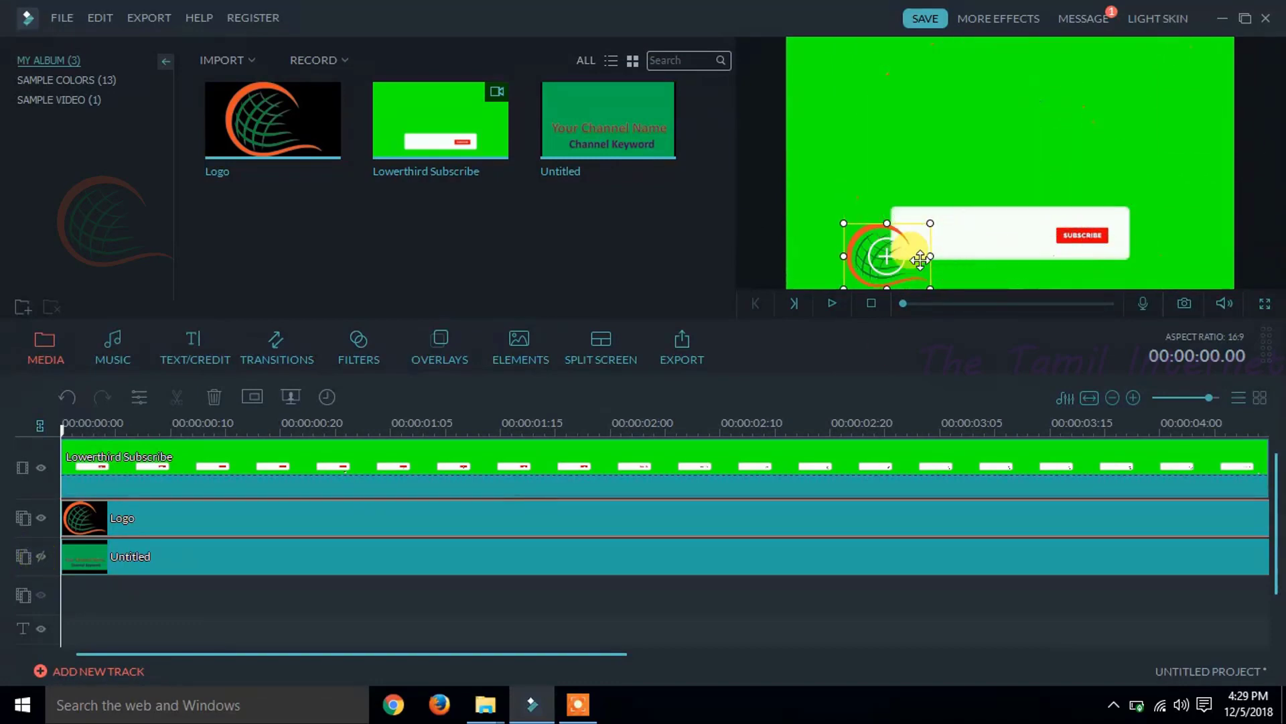
{"action": "left_click_drag", "start_coordinate": [890, 264], "coordinate": [944, 245]}
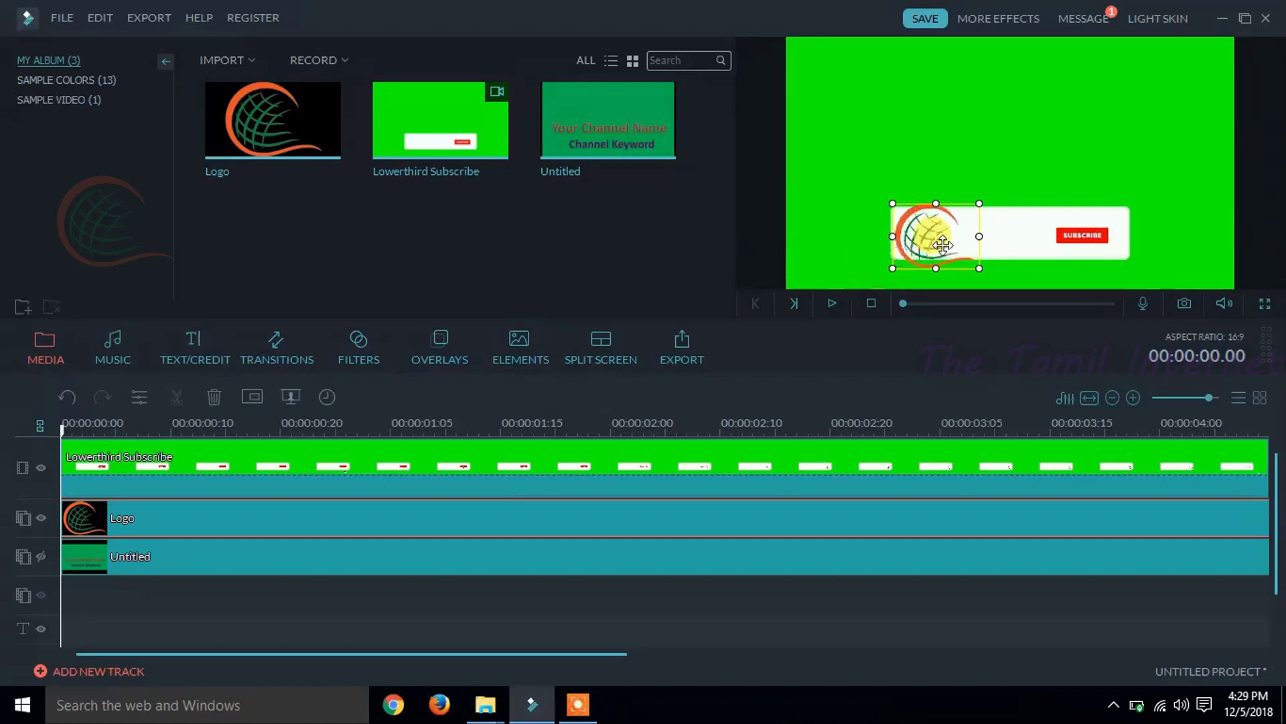
{"action": "left_click", "coordinate": [807, 173]}
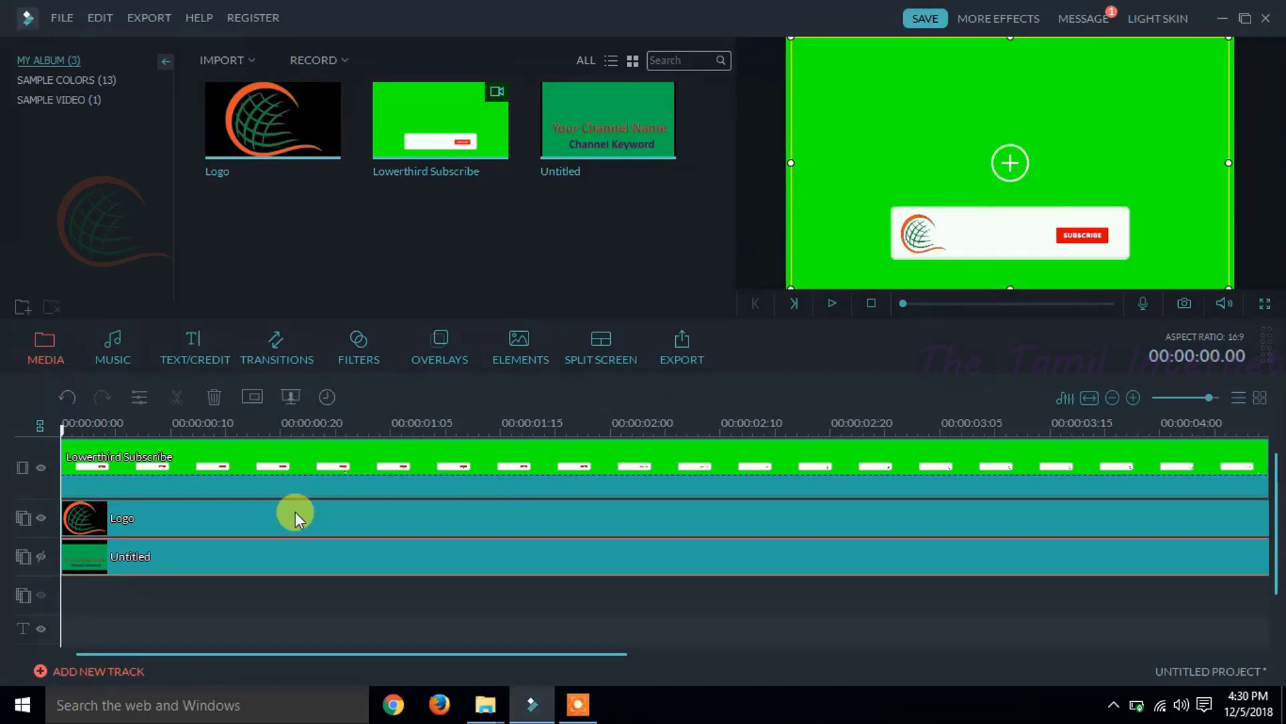
- Show the Untitled track, hide the Logo track, and shrink the channel-name text to fit the white bar beside the Subscribe button
{"action": "left_click", "coordinate": [41, 556]}
{"action": "left_click", "coordinate": [41, 518]}
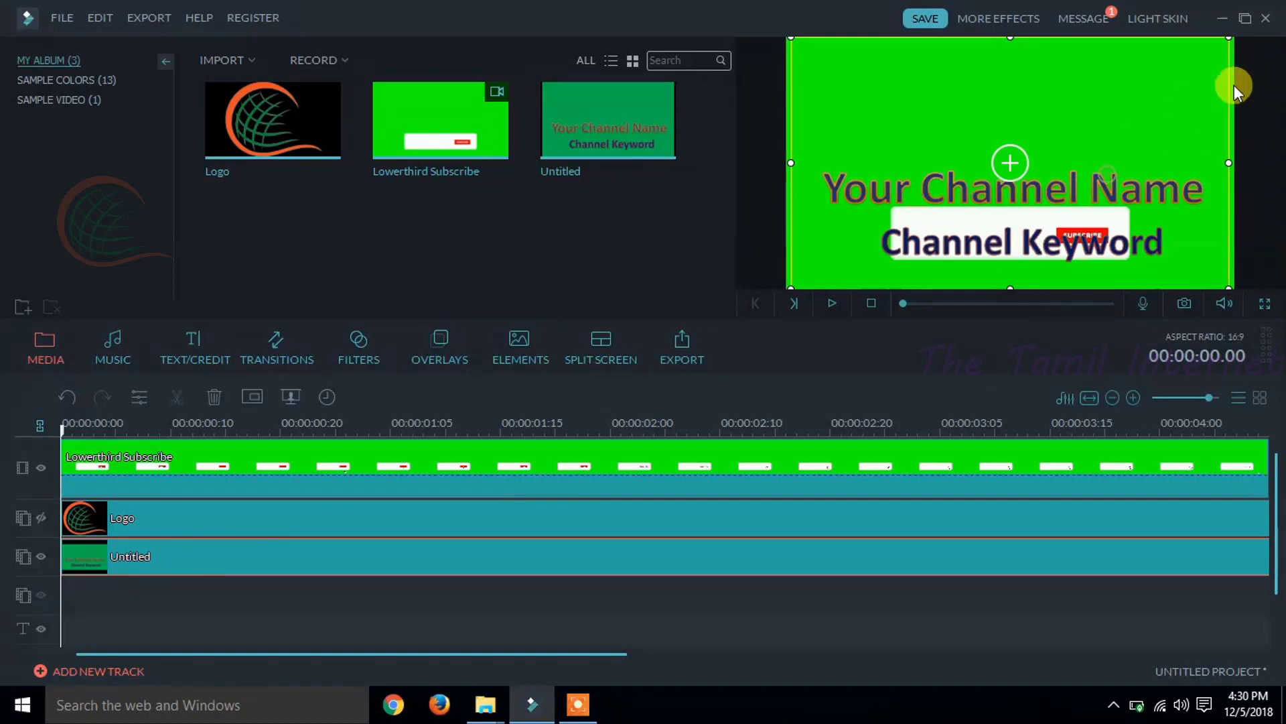
{"action": "left_click_drag", "start_coordinate": [1230, 41], "coordinate": [1042, 224]}
- Preview the composition and fine-tune the channel-name text's size and position between the logo and the Subscribe button
{"action": "left_click", "coordinate": [1205, 396]}
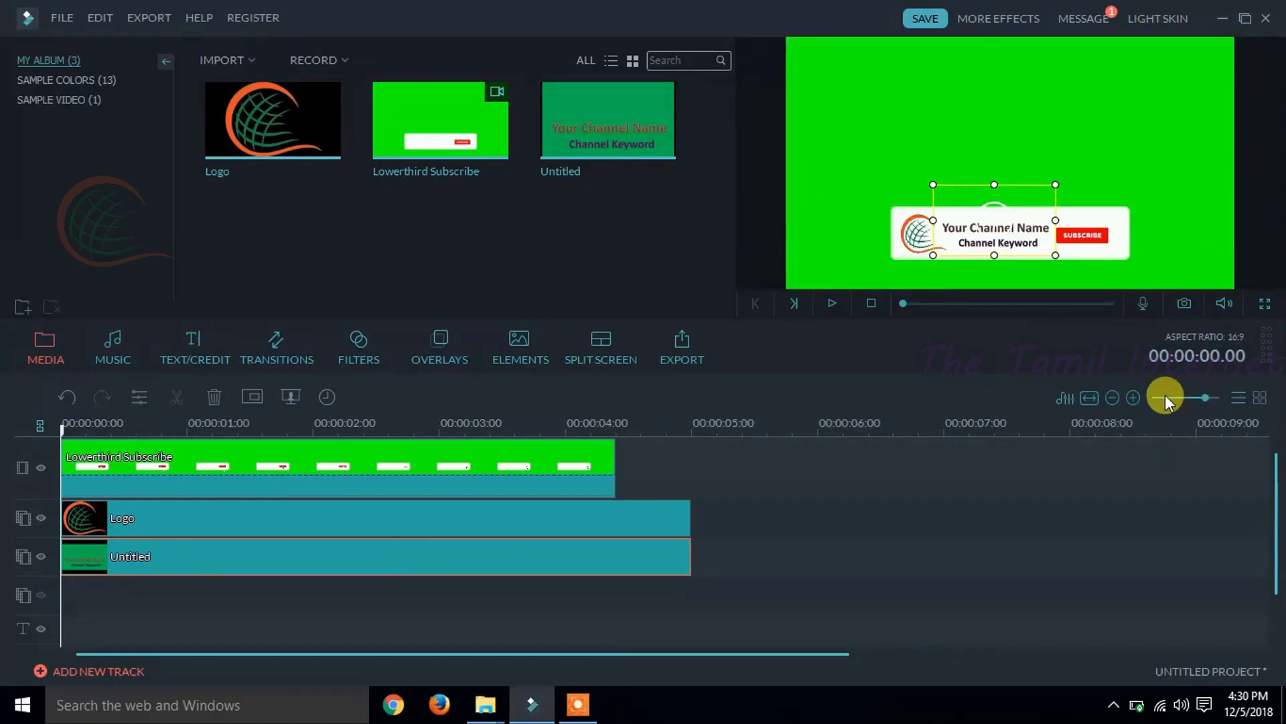
{"action": "left_click", "coordinate": [1223, 302]}
{"action": "left_click", "coordinate": [832, 303]}
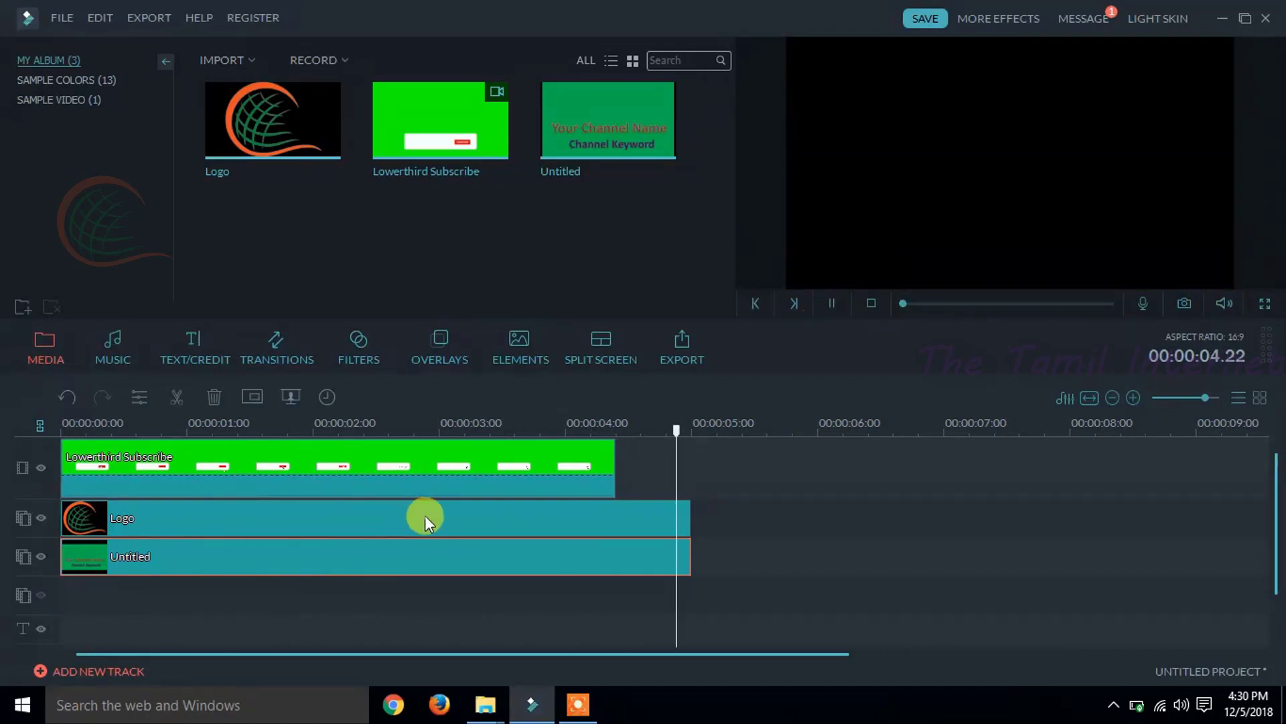
{"action": "left_click_drag", "start_coordinate": [985, 187], "coordinate": [931, 227]}
{"action": "left_click", "coordinate": [833, 305]}
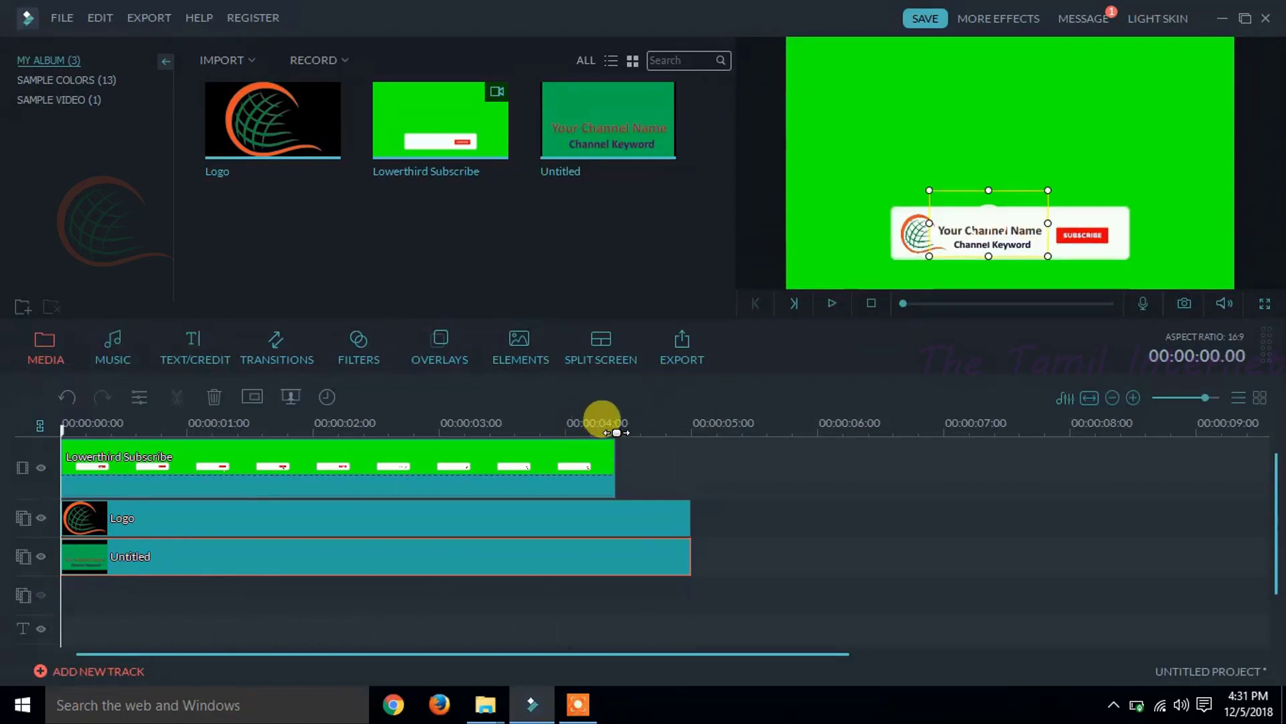
- Trim the Logo and Untitled clips to end with the Lowerthird Subscribe clip at 00:00:04.10, and check the frame at 00:00:01.13
{"action": "left_click", "coordinate": [618, 501]}
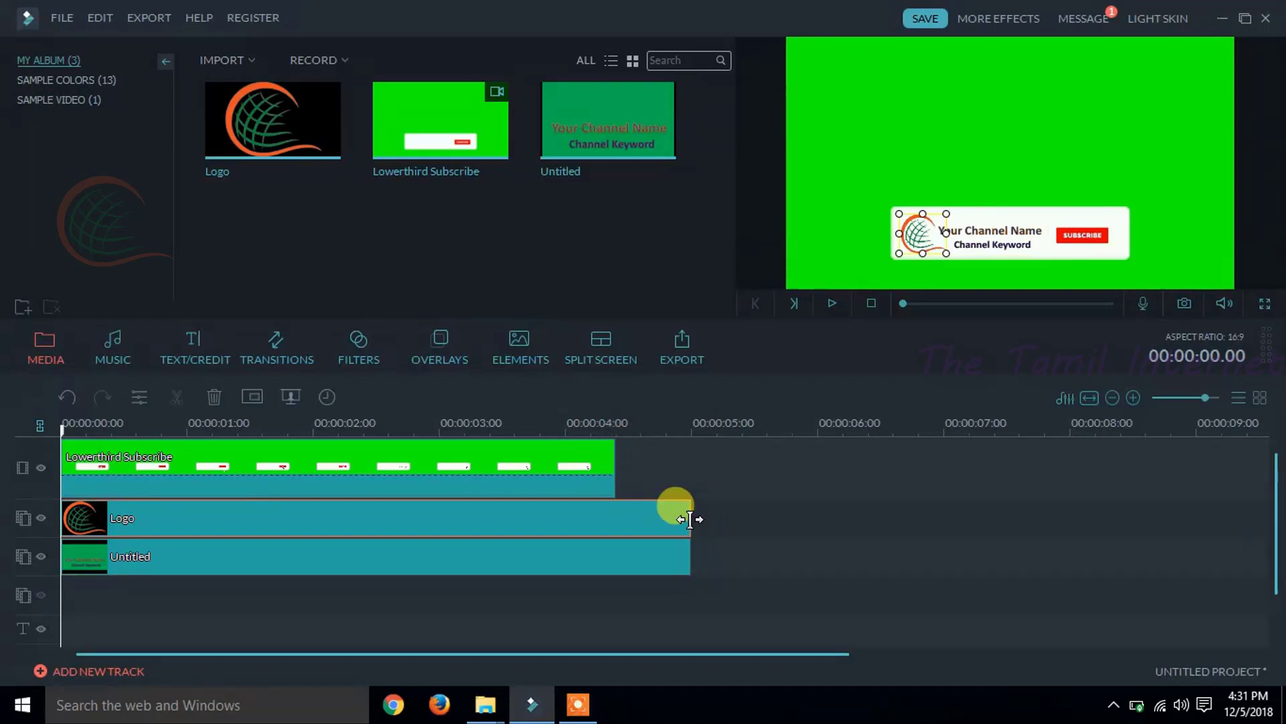
{"action": "left_click_drag", "start_coordinate": [690, 519], "coordinate": [615, 518]}
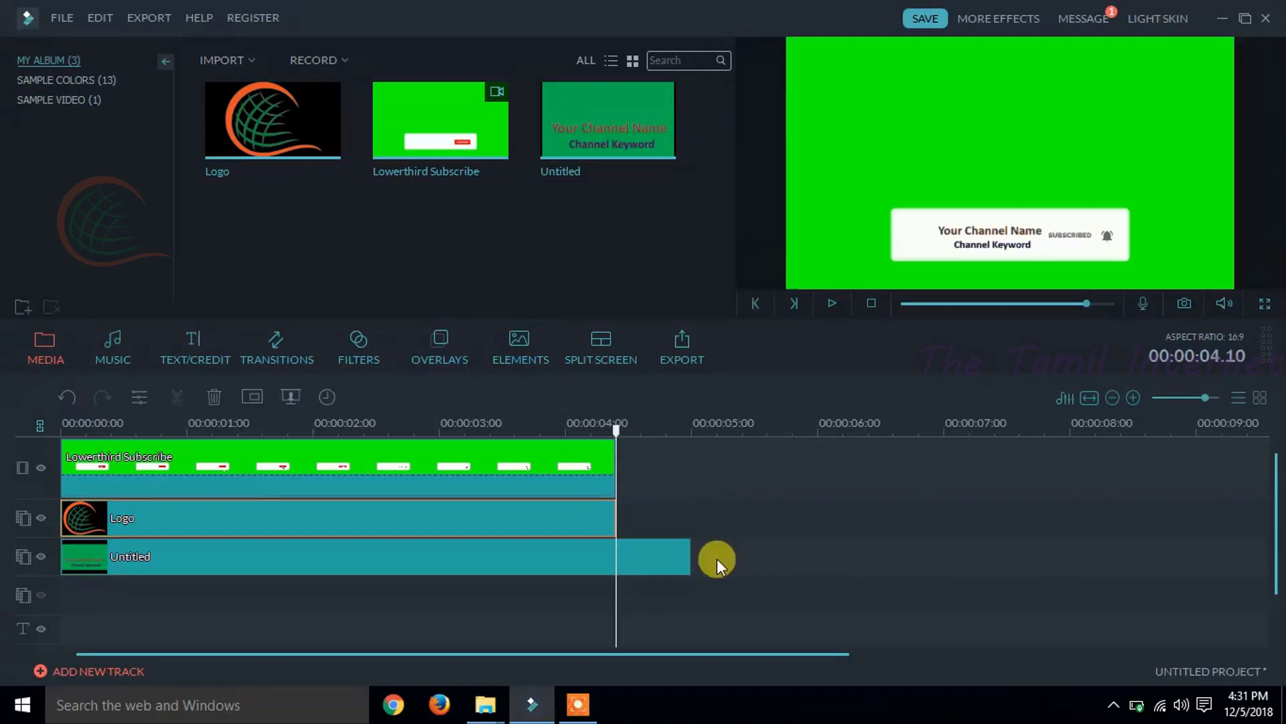
{"action": "left_click", "coordinate": [690, 559]}
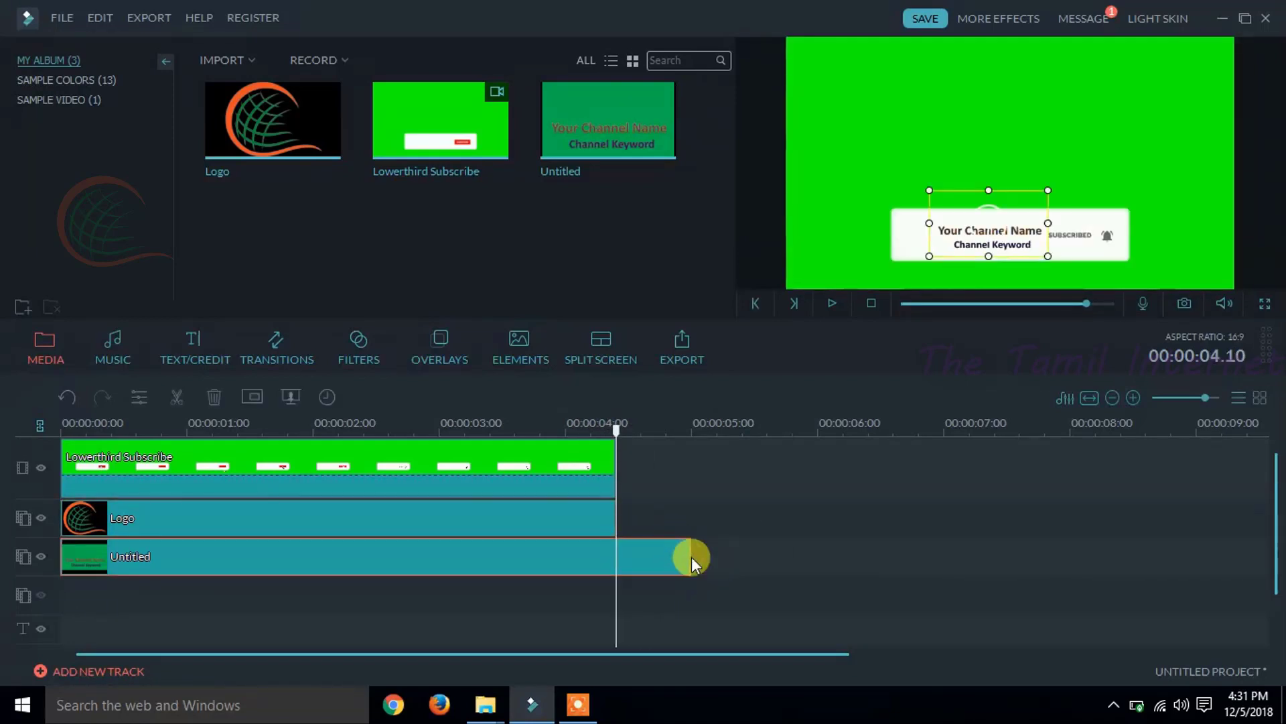
{"action": "left_click_drag", "start_coordinate": [691, 556], "coordinate": [600, 539]}
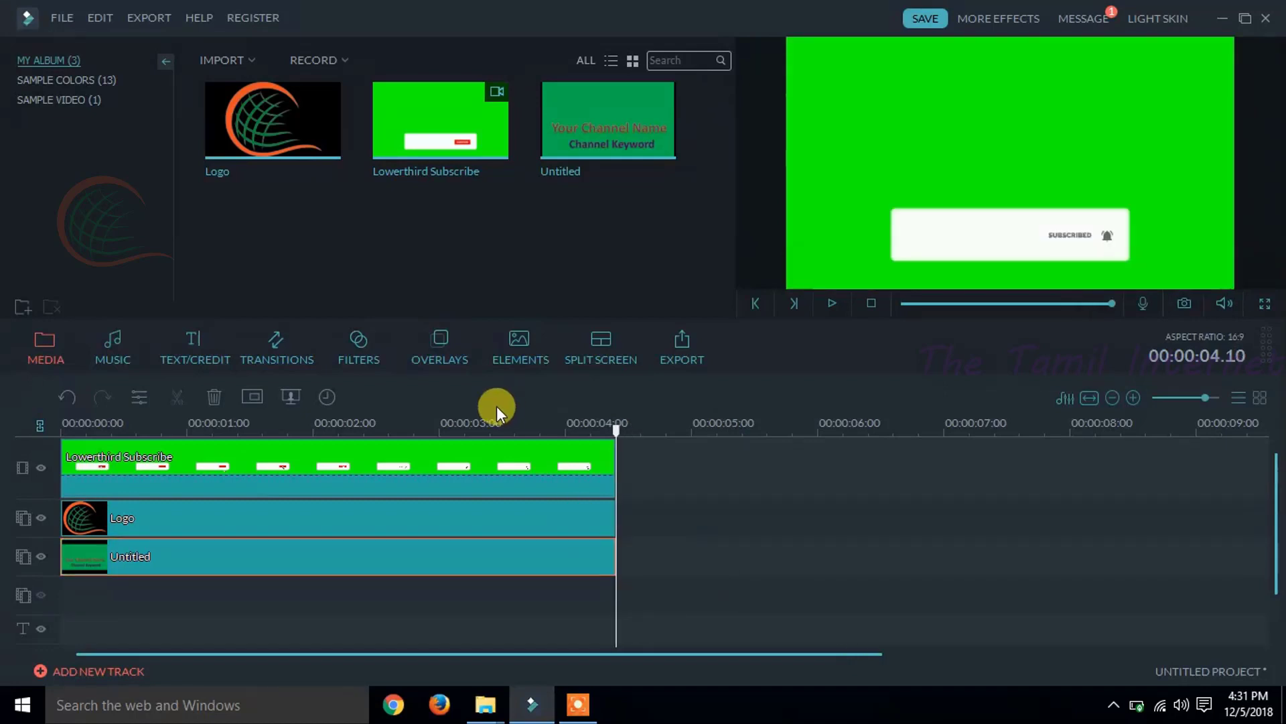
{"action": "left_click", "coordinate": [252, 424]}
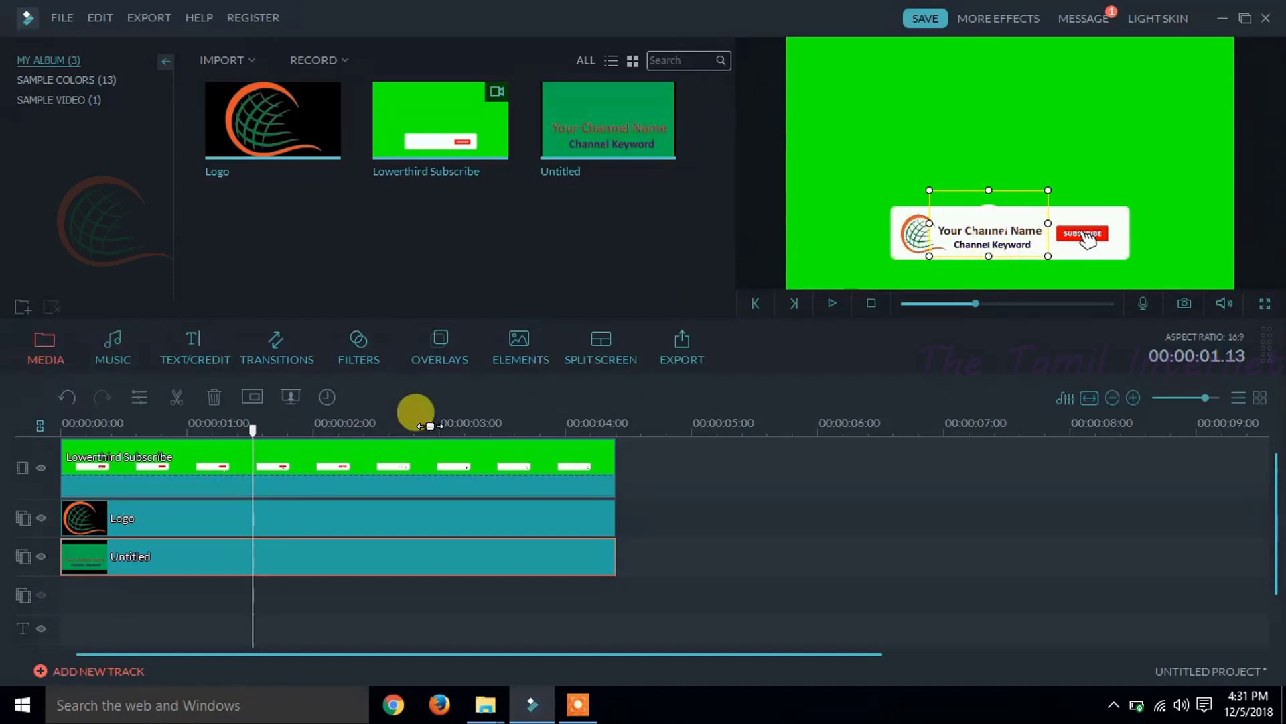
- Set up an MP4 export of Channel Intro with Best quality and a resolution of 1280 x 720
{"action": "left_click", "coordinate": [313, 424]}
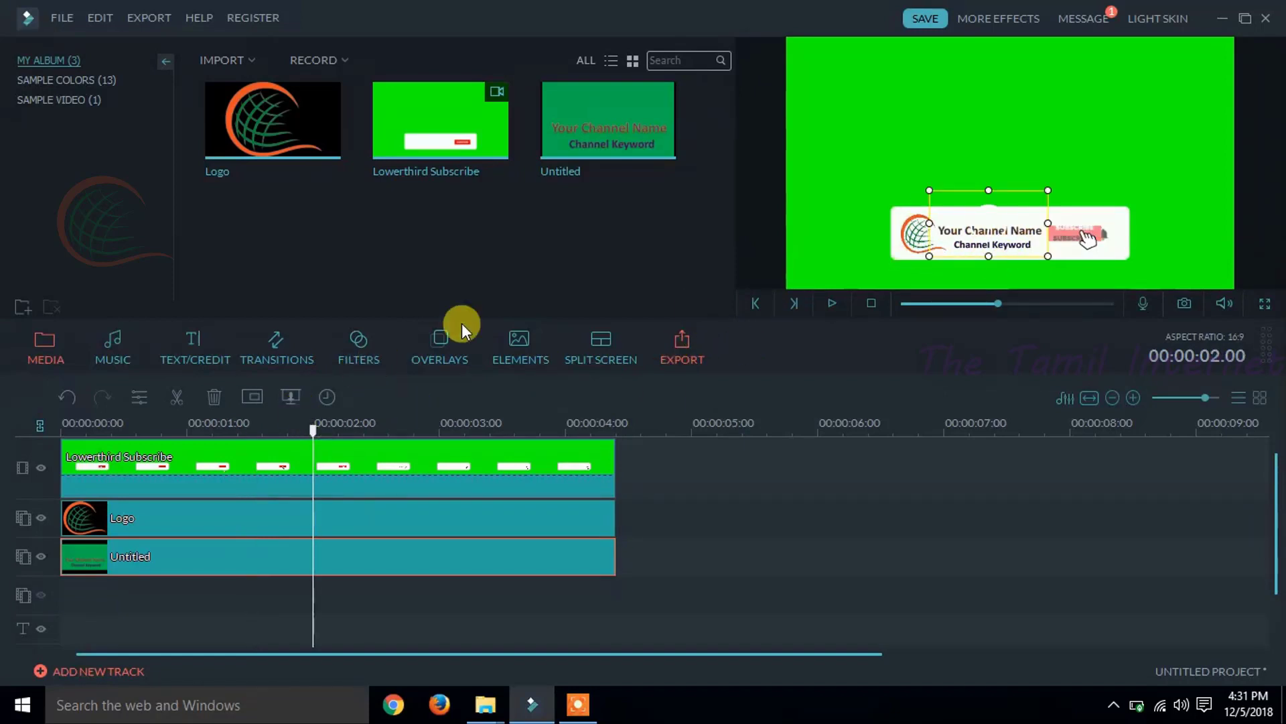
{"action": "left_click", "coordinate": [682, 345]}
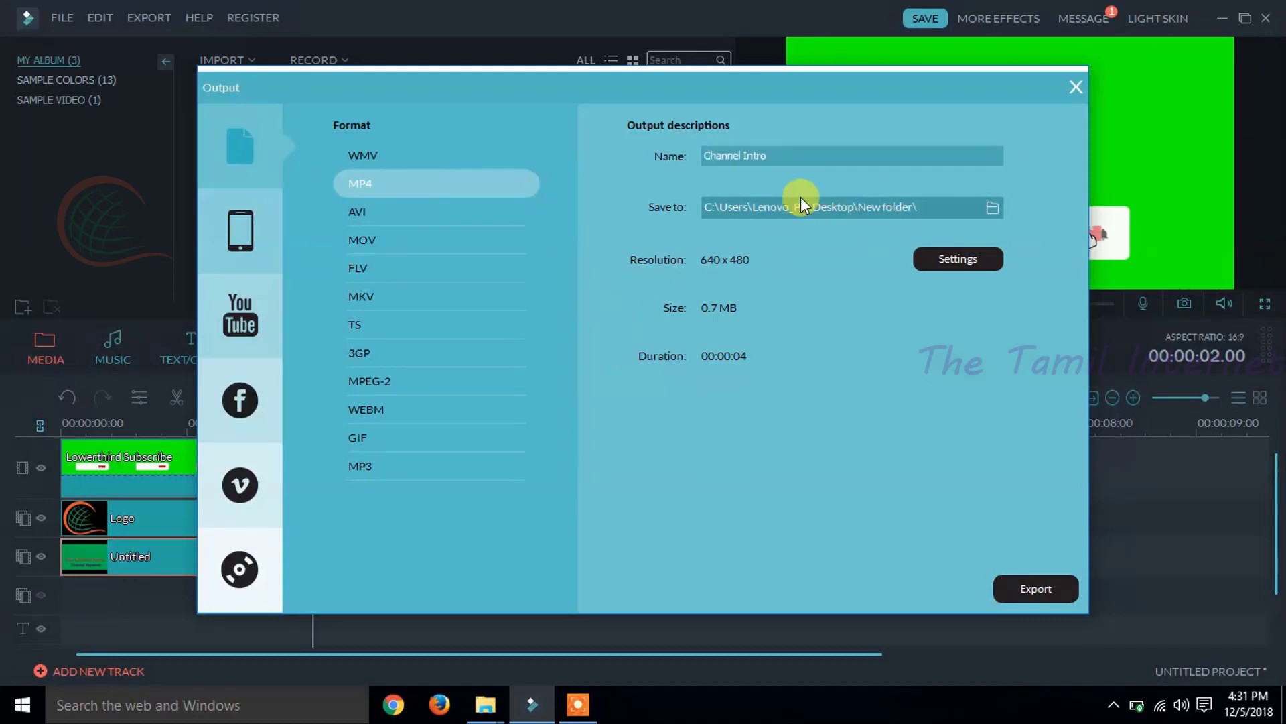
{"action": "left_click", "coordinate": [785, 158]}
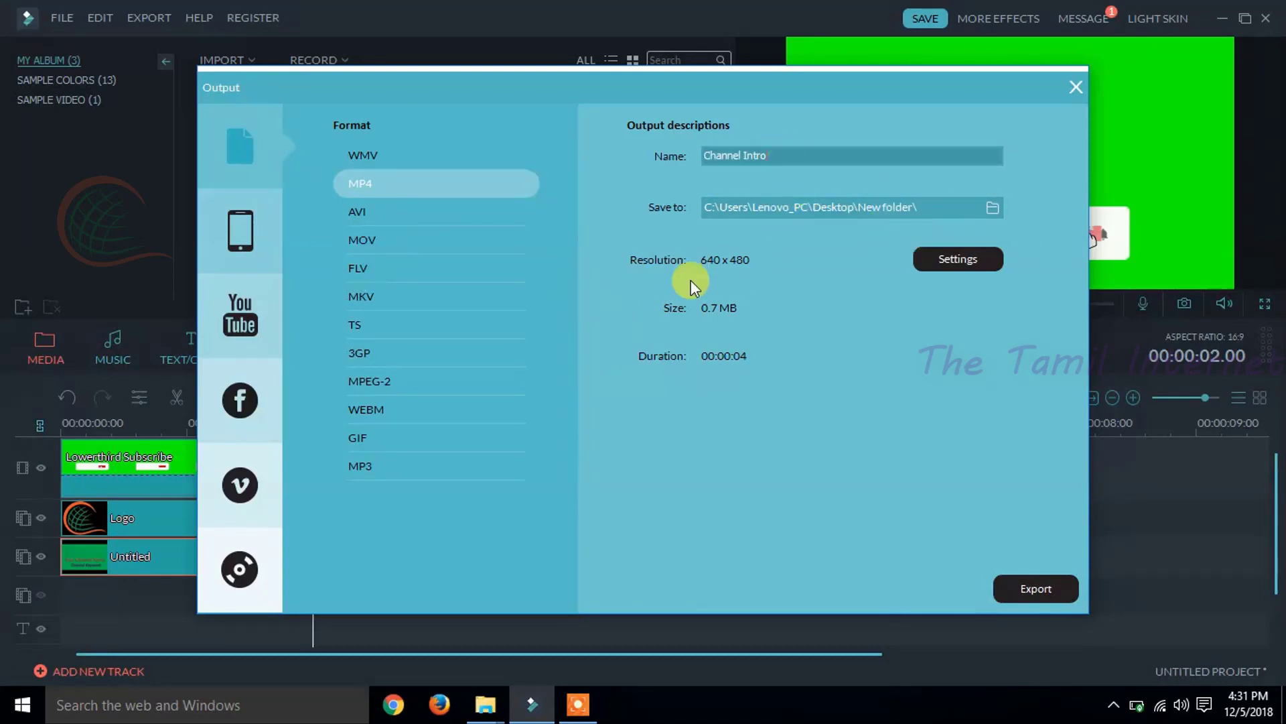
{"action": "left_click", "coordinate": [933, 259]}
{"action": "left_click", "coordinate": [541, 182]}
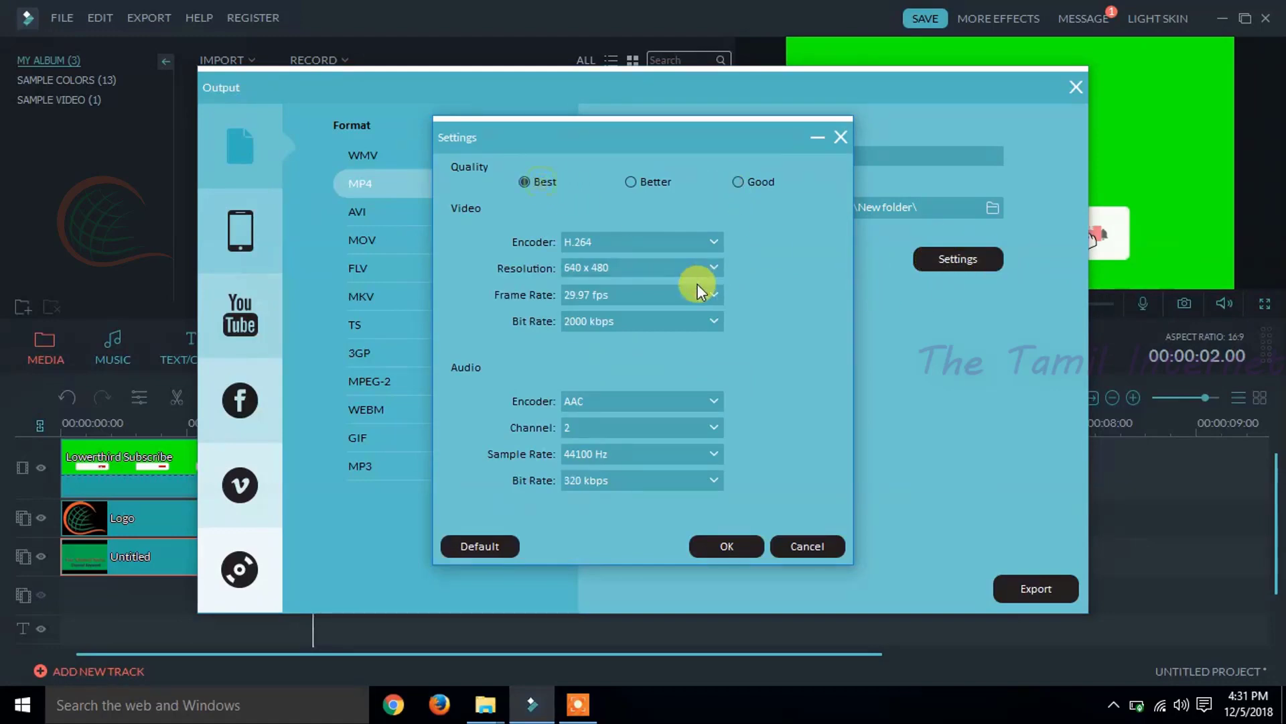
{"action": "left_click", "coordinate": [693, 269]}
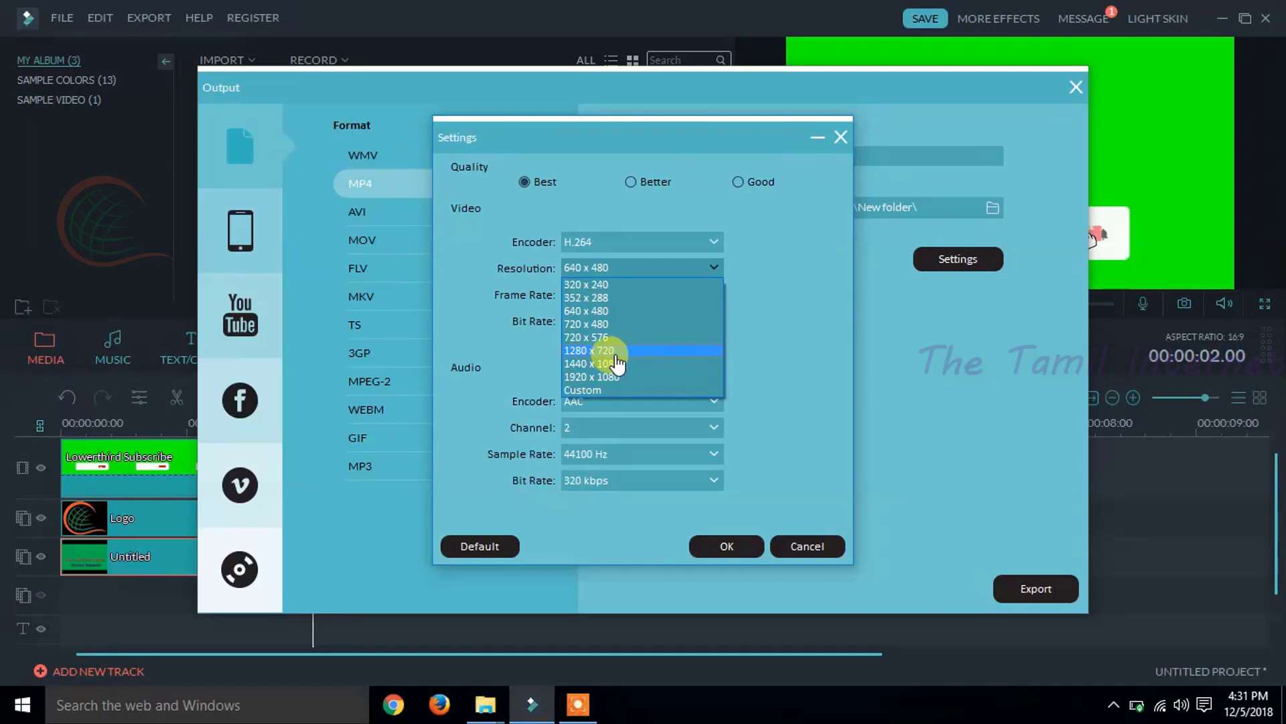
{"action": "left_click", "coordinate": [615, 351]}
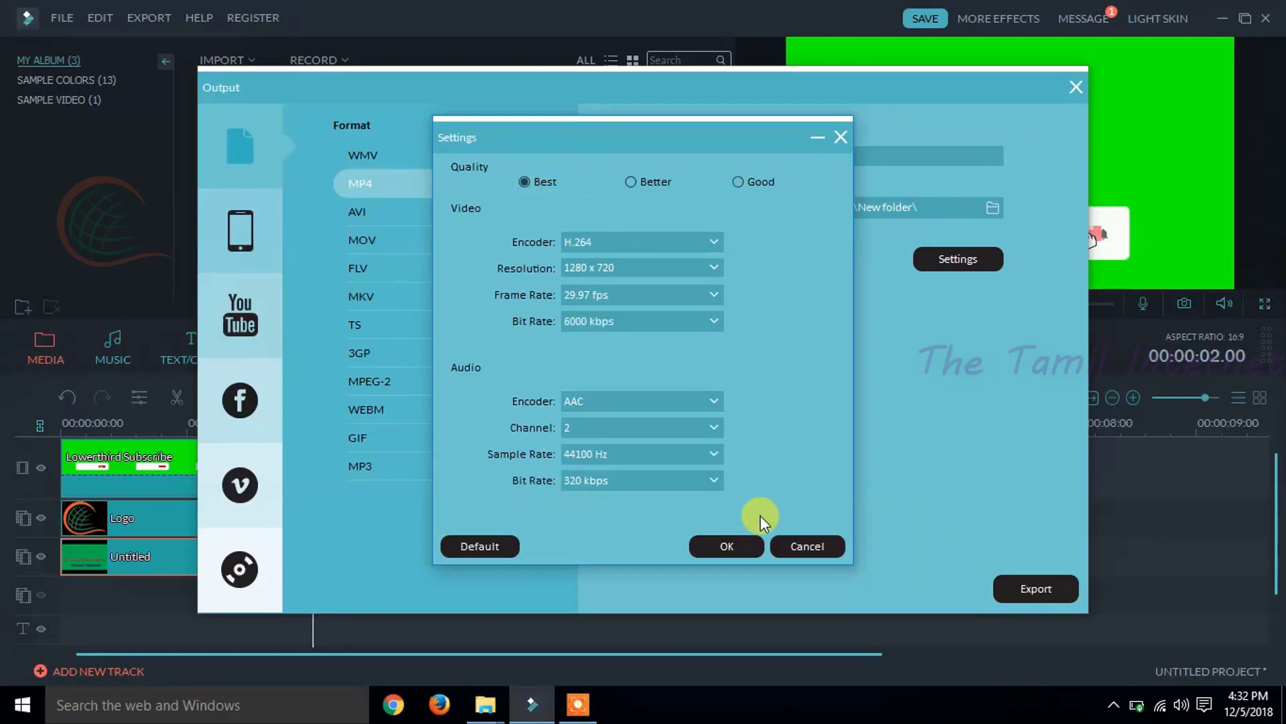
{"action": "left_click", "coordinate": [755, 546]}
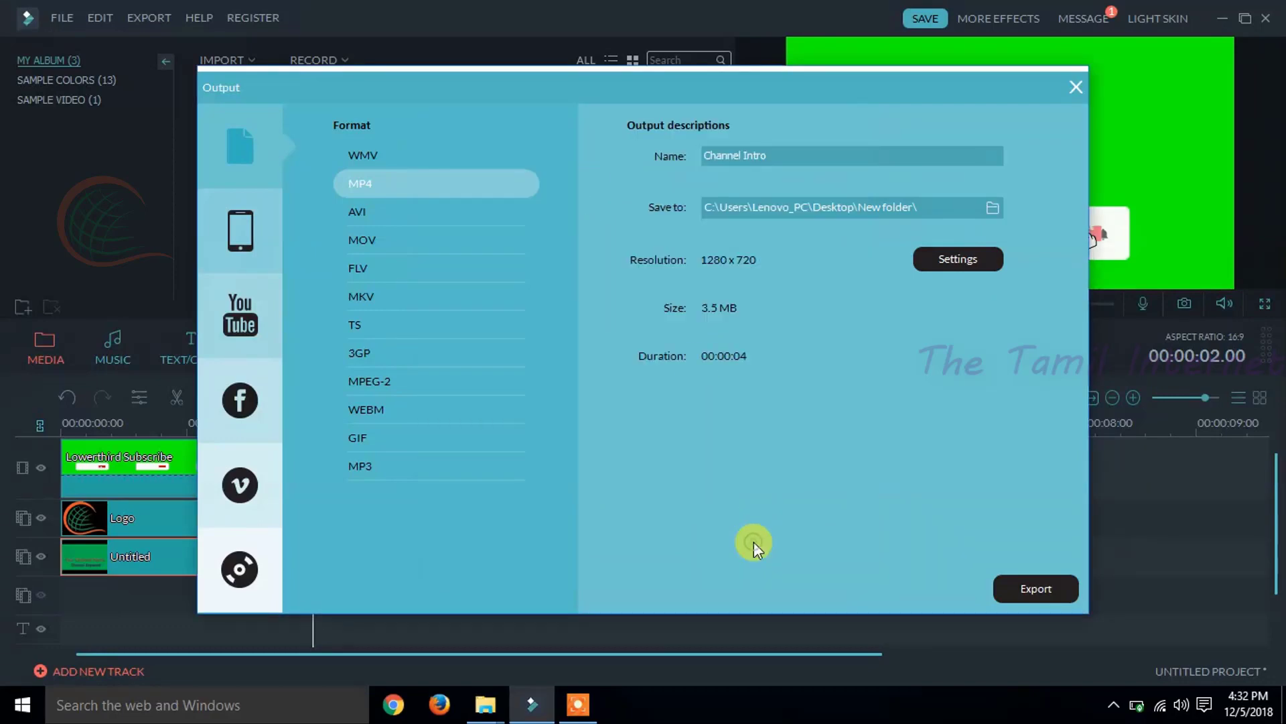
- Export the Channel Intro video and close the conversion and output windows once rendering is done
{"action": "left_click", "coordinate": [1035, 590]}
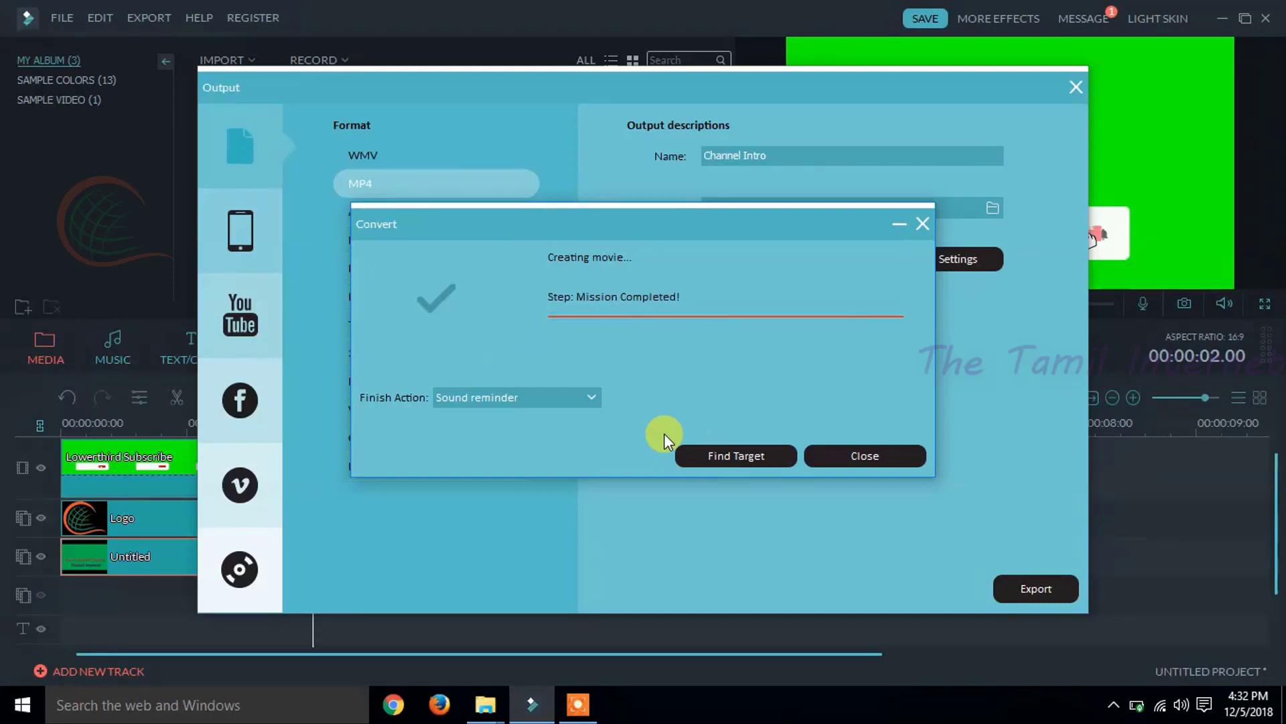
{"action": "left_click", "coordinate": [925, 454]}
{"action": "left_click", "coordinate": [1071, 83]}
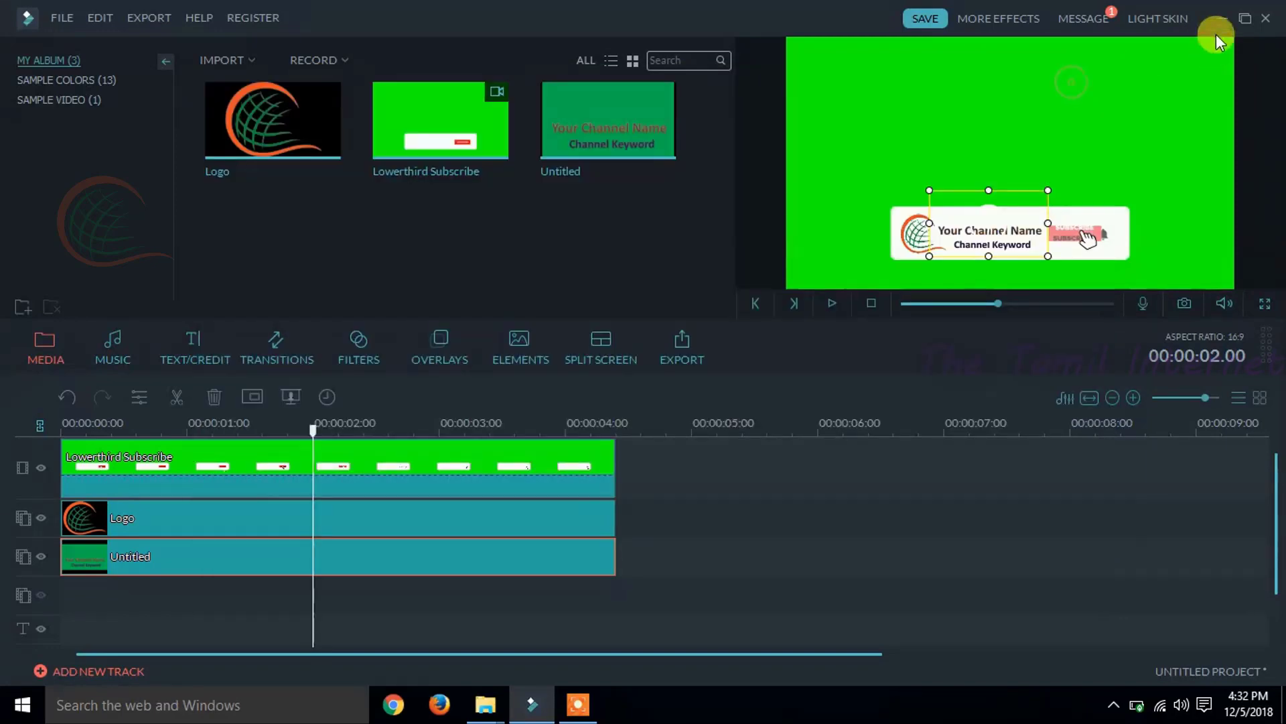
- Minimise Filmora, play the exported Channel Intro.mp4 from New folder in VLC at full screen, then replay and minimise it
{"action": "left_click", "coordinate": [1222, 18]}
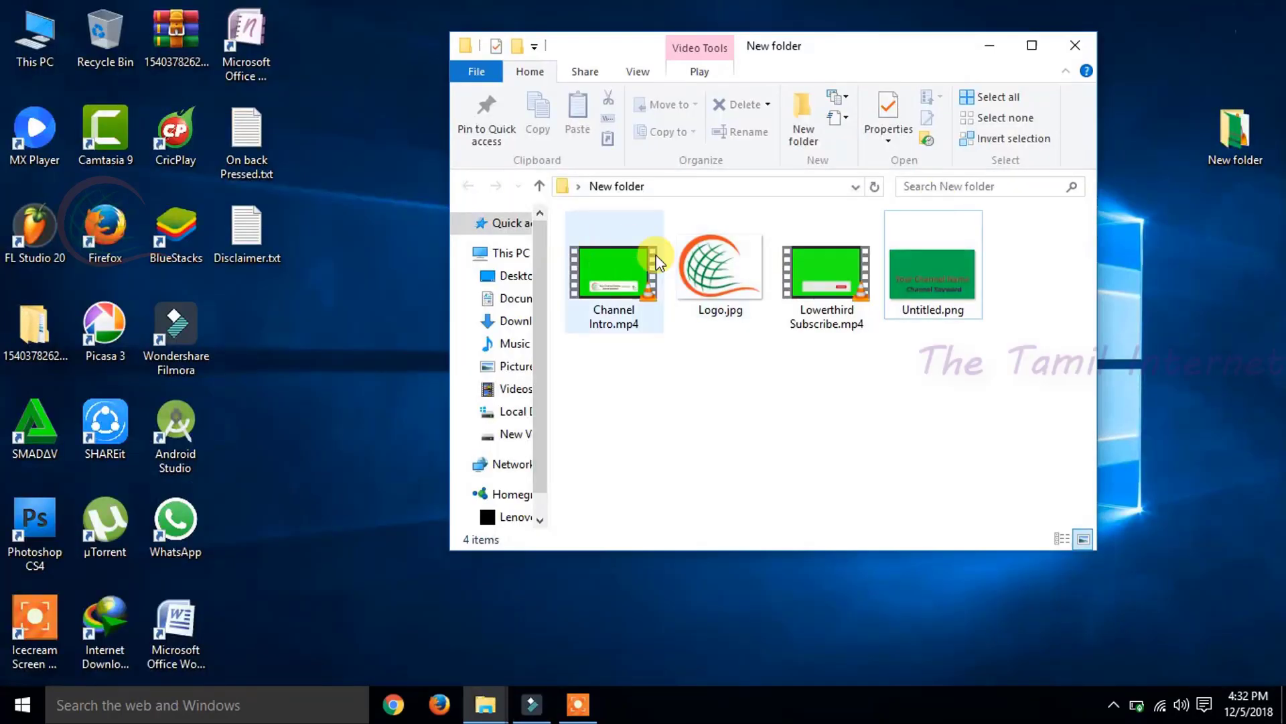
{"action": "left_click", "coordinate": [577, 279]}
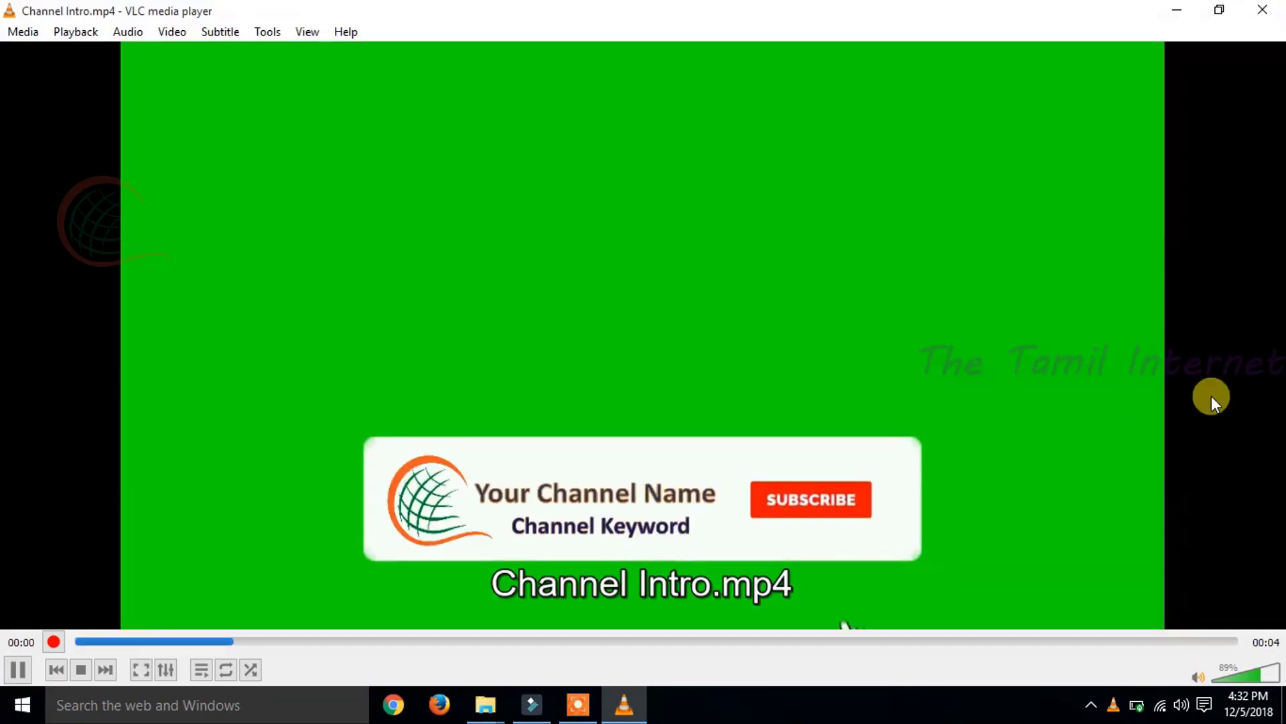
{"action": "double_click", "coordinate": [1211, 396]}
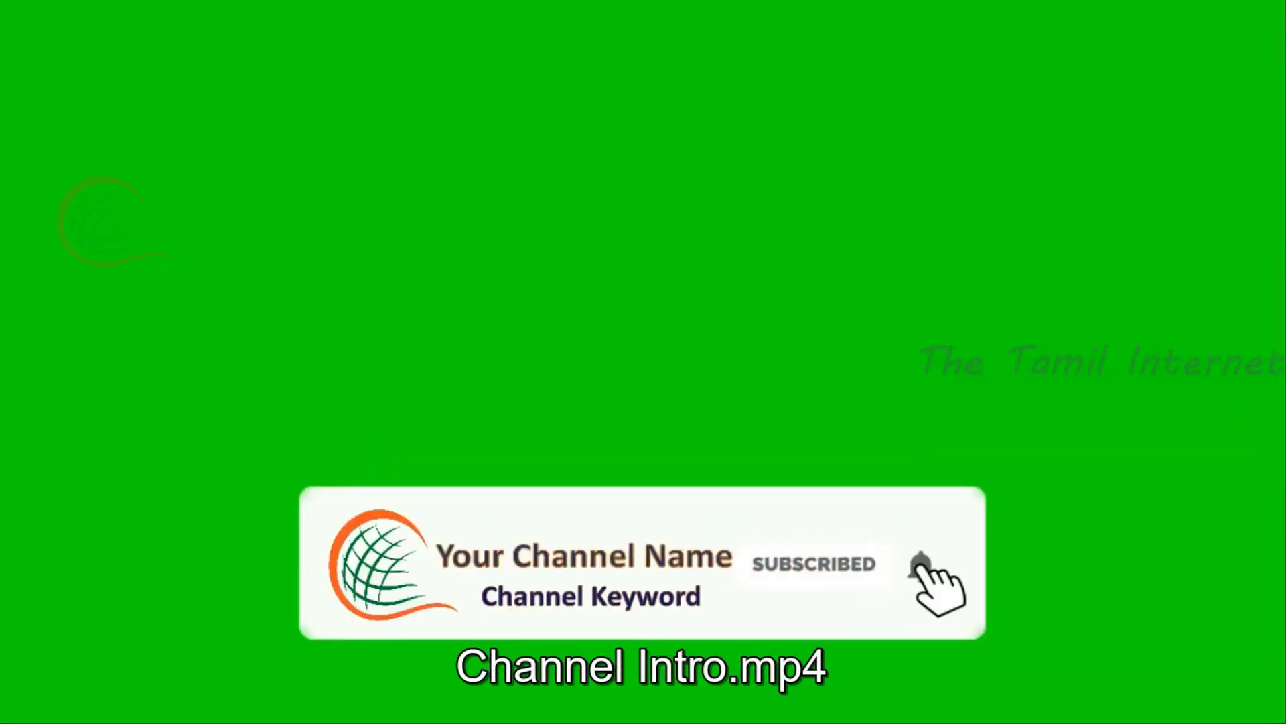
{"action": "double_click", "coordinate": [1211, 396]}
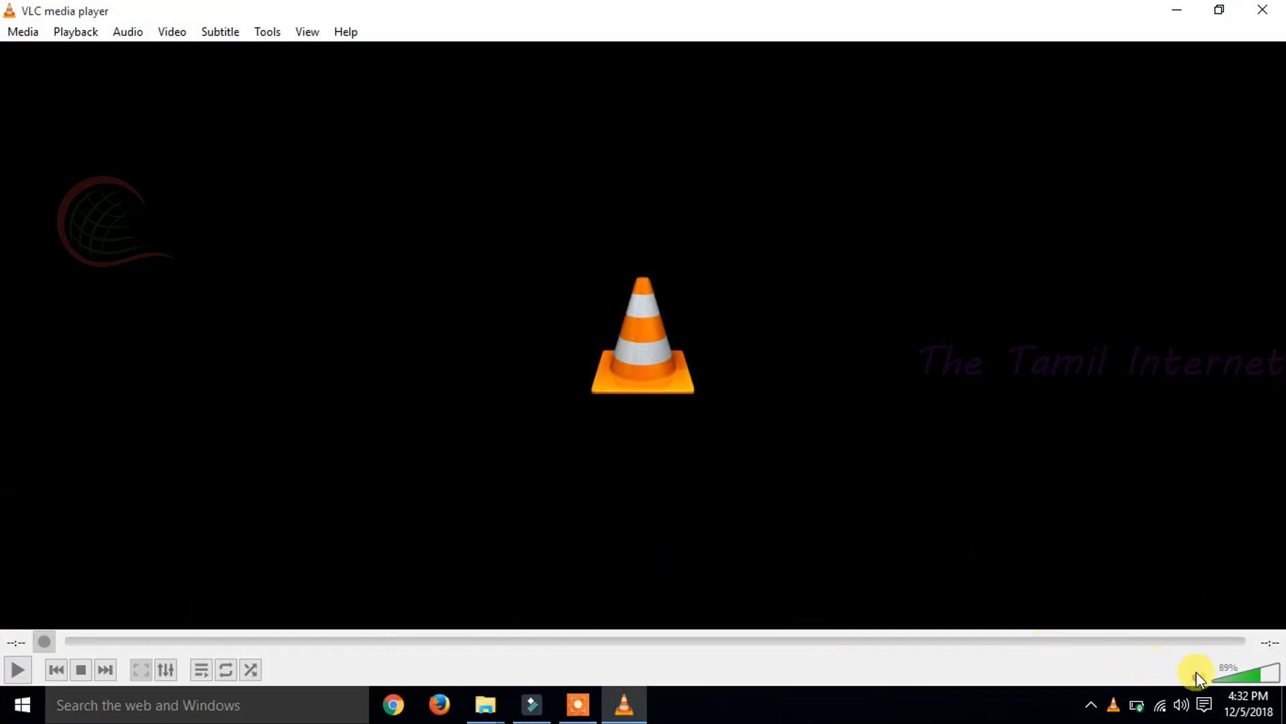
{"action": "key", "text": "space"}
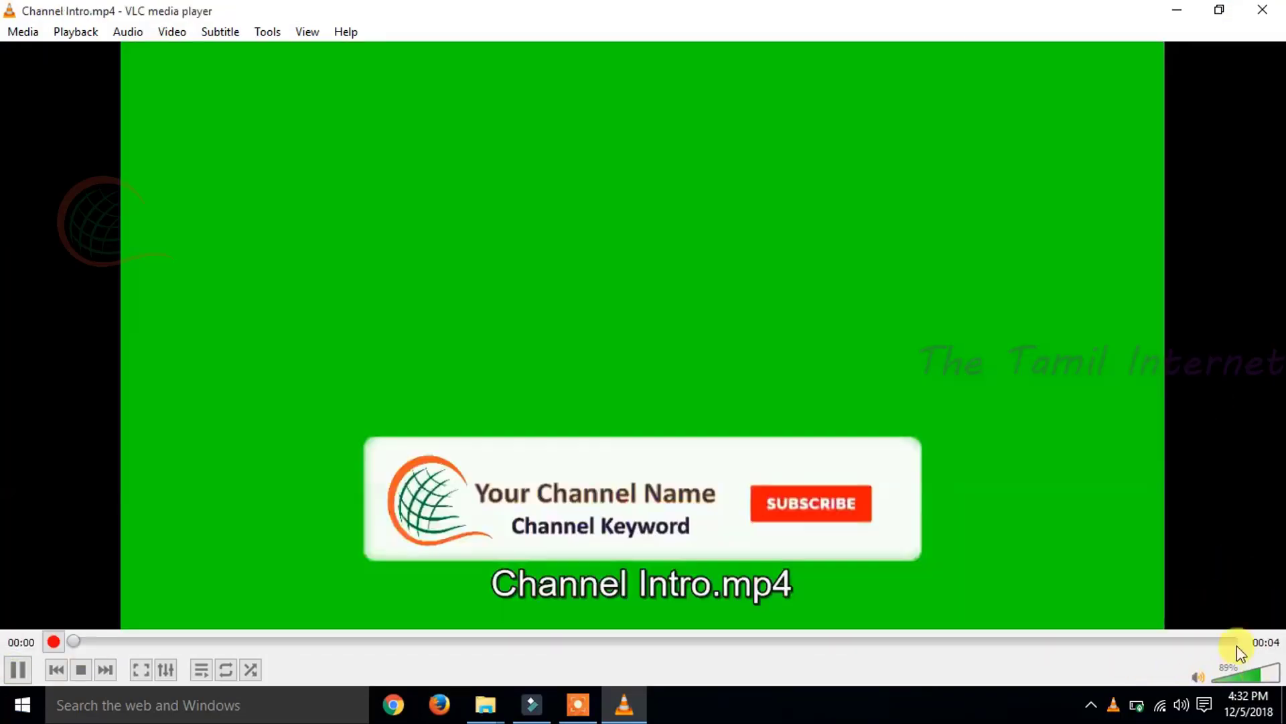
{"action": "left_click", "coordinate": [1177, 9]}
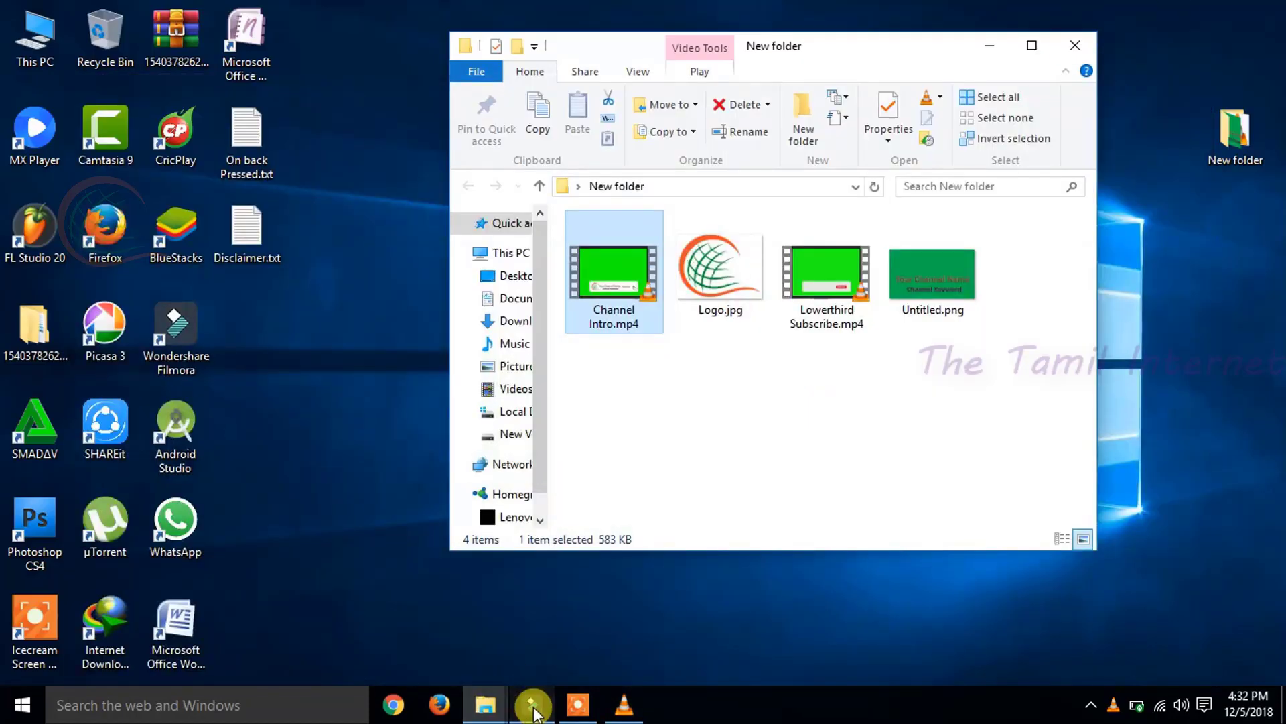
- Switch back to Filmora and mute the Lowerthird Subscribe clip, then minimise Filmora and close the New folder window
{"action": "left_click", "coordinate": [531, 700]}
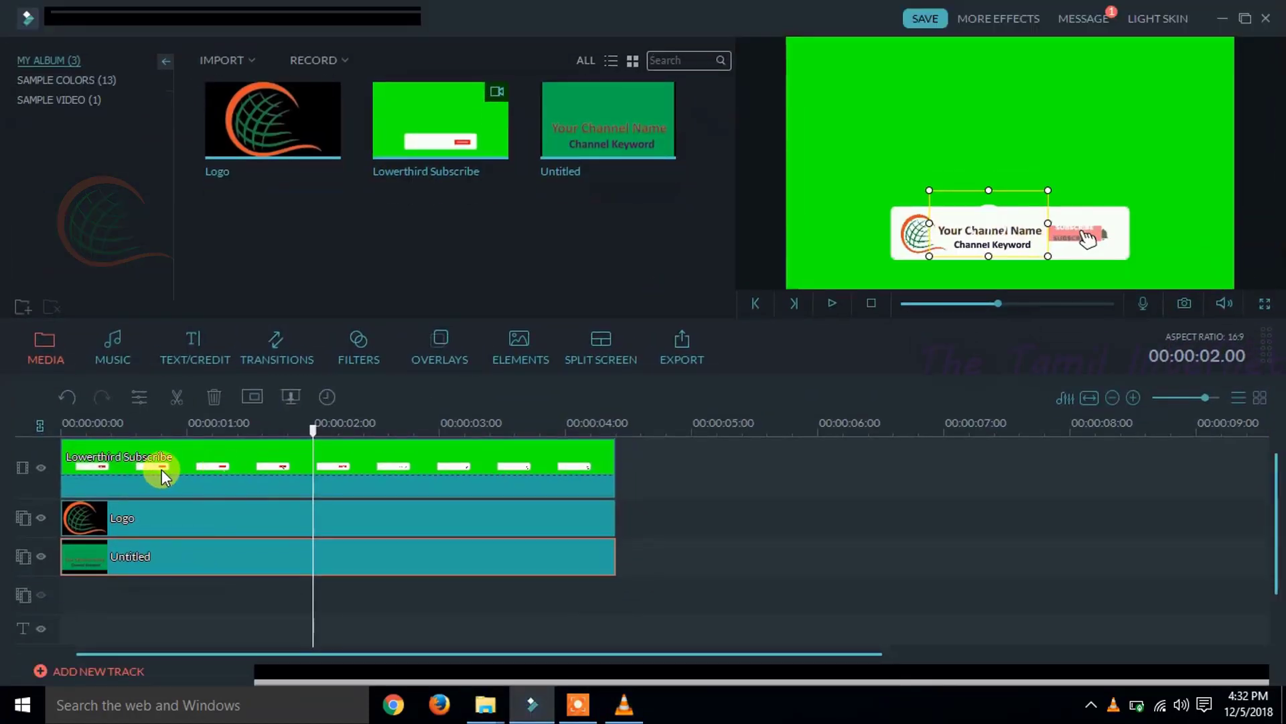
{"action": "left_click", "coordinate": [265, 469]}
{"action": "right_click", "coordinate": [263, 459]}
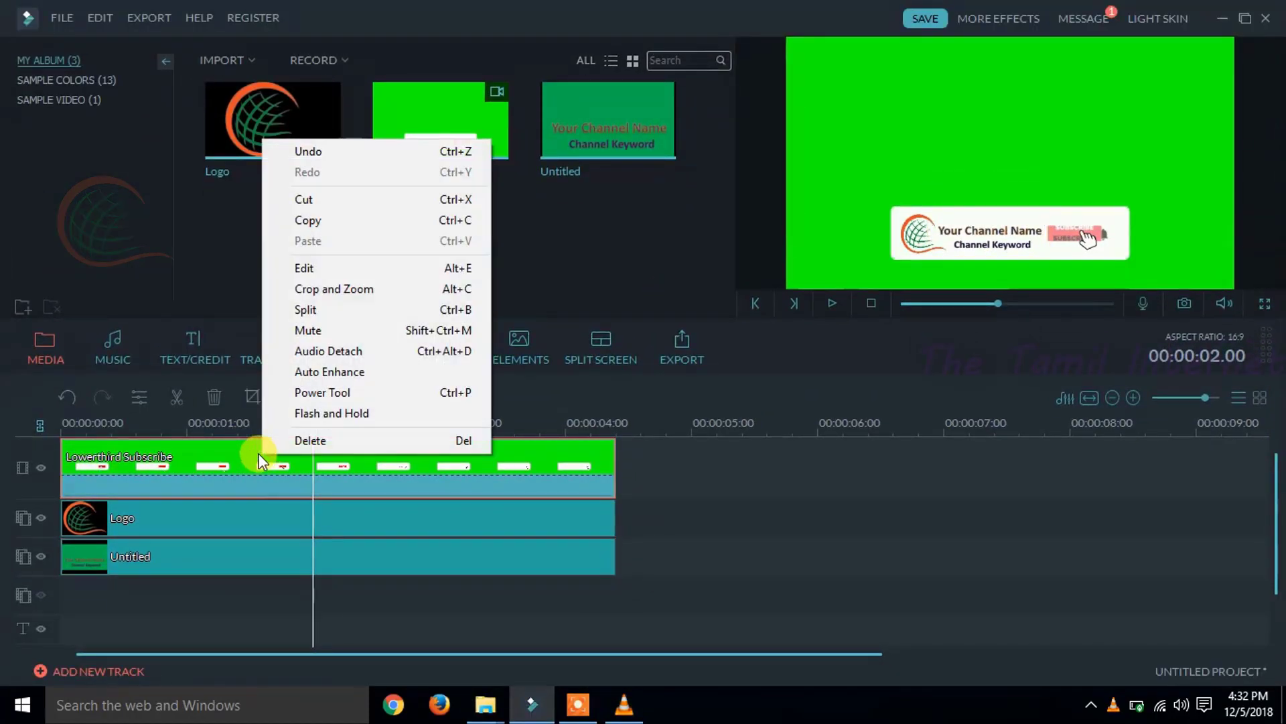
{"action": "left_click", "coordinate": [303, 330]}
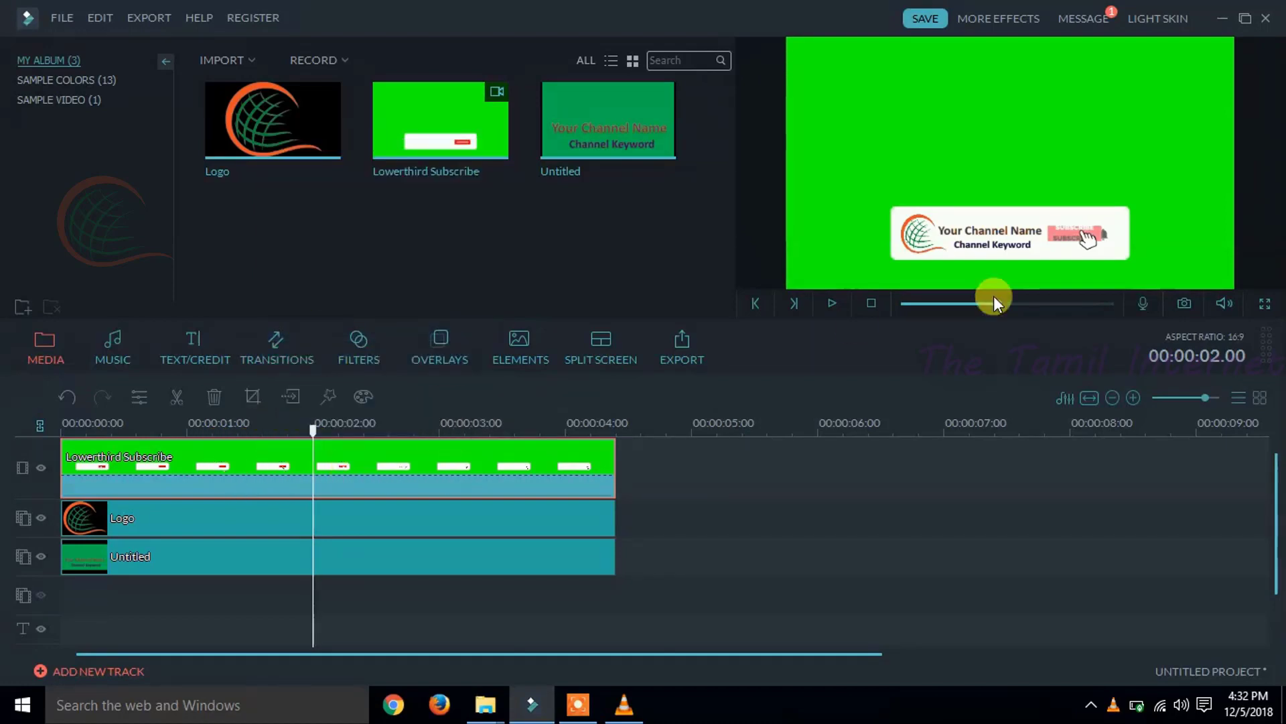
{"action": "left_click", "coordinate": [1222, 18]}
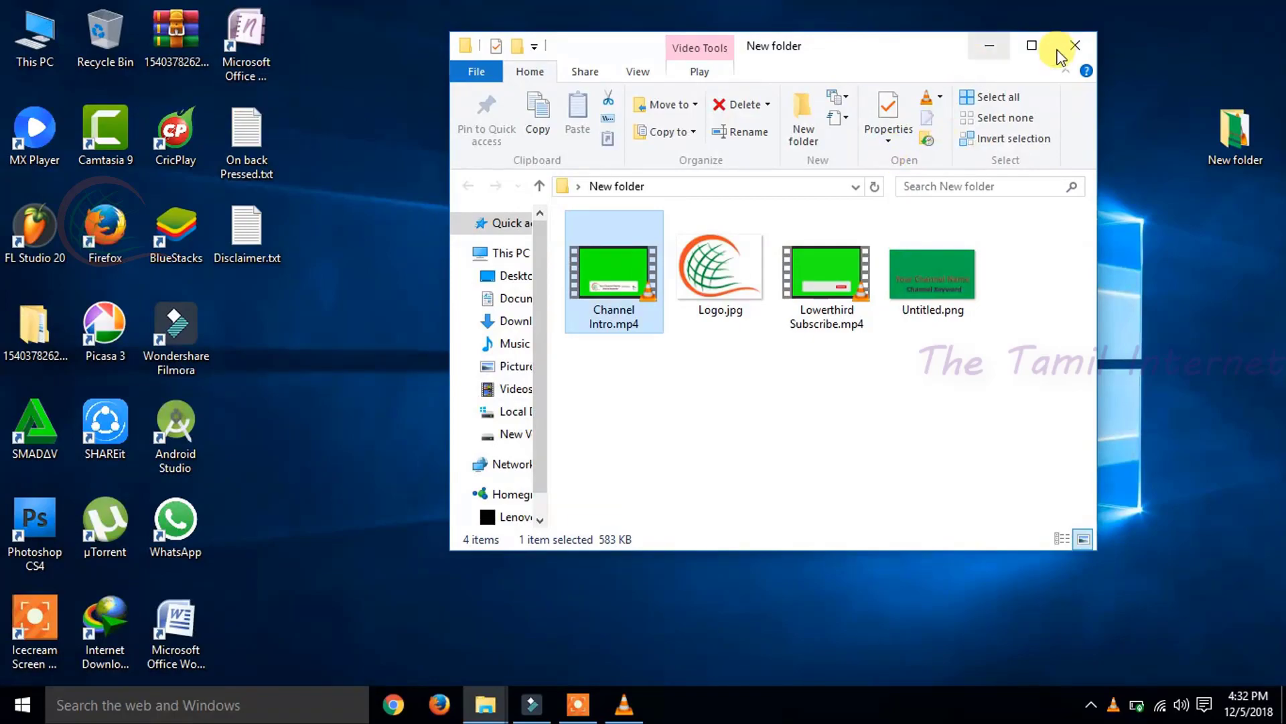
{"action": "left_click", "coordinate": [1066, 47]}
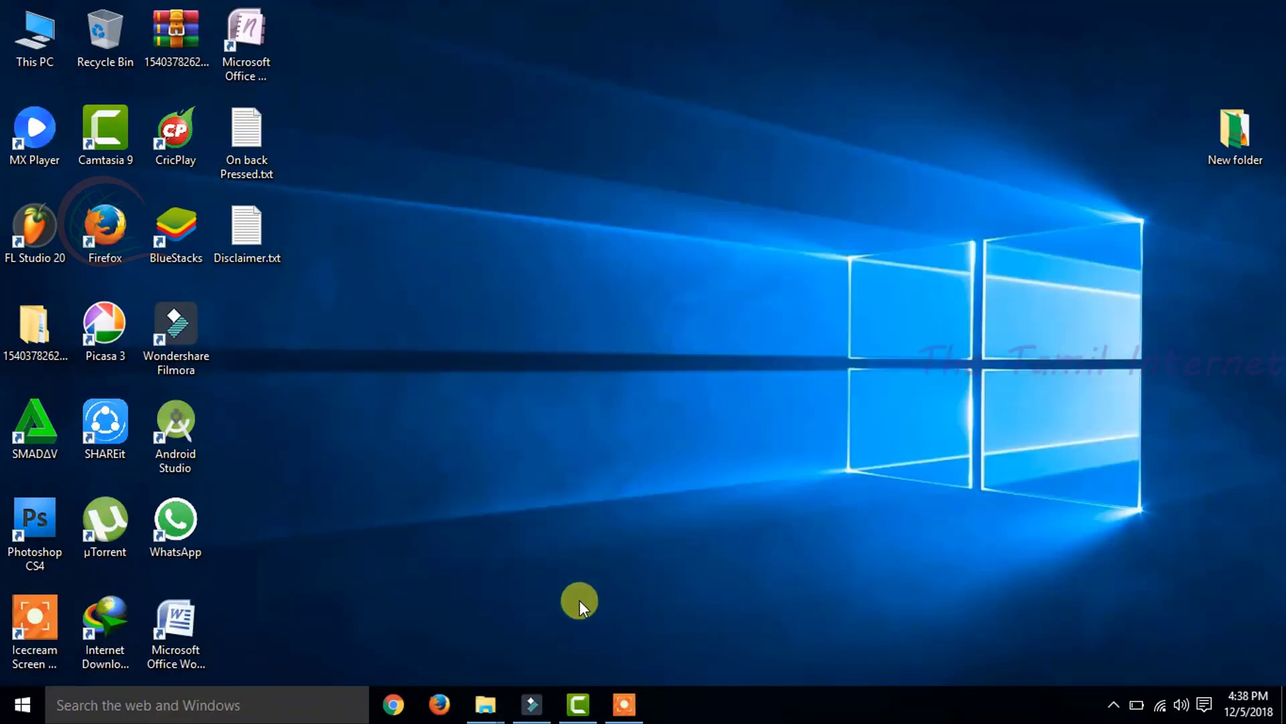
- In Filmora, place Channel Intro on the overlay track beneath demo video, starting at about 00:00:00.24, and preview it
{"action": "left_click", "coordinate": [530, 703]}
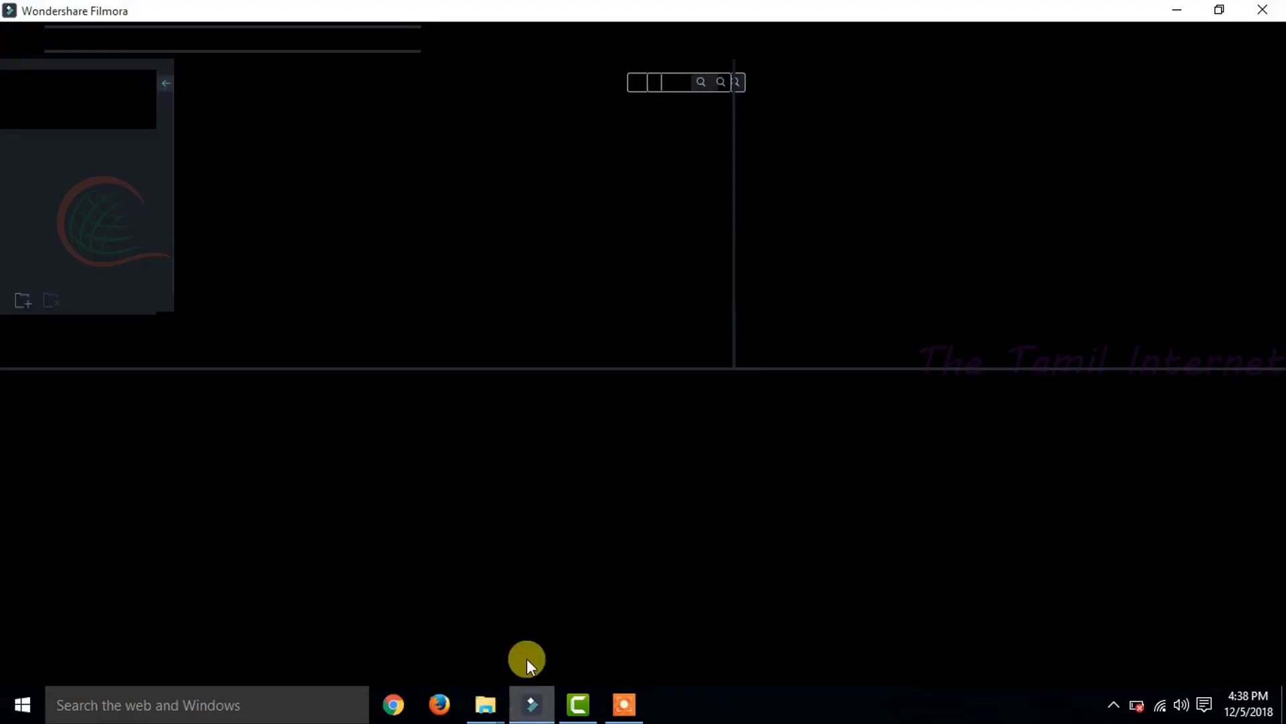
{"action": "left_click_drag", "start_coordinate": [272, 121], "coordinate": [205, 532]}
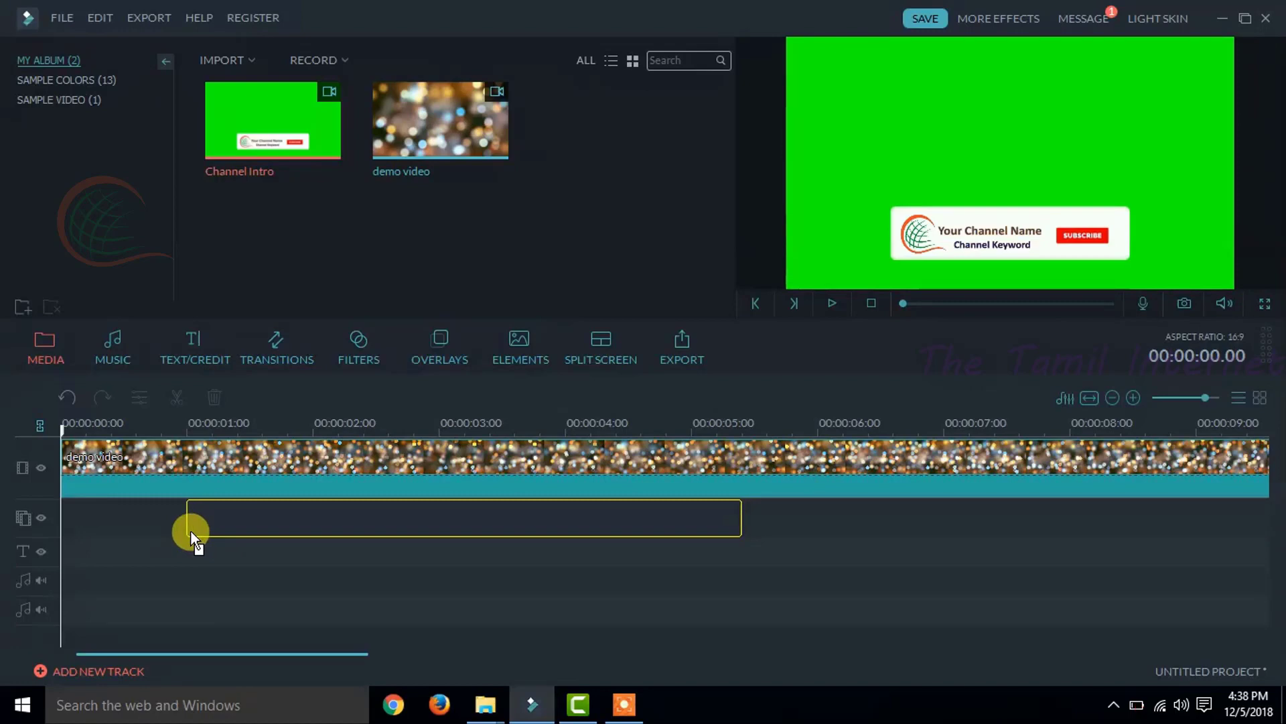
{"action": "left_click_drag", "start_coordinate": [184, 528], "coordinate": [196, 477]}
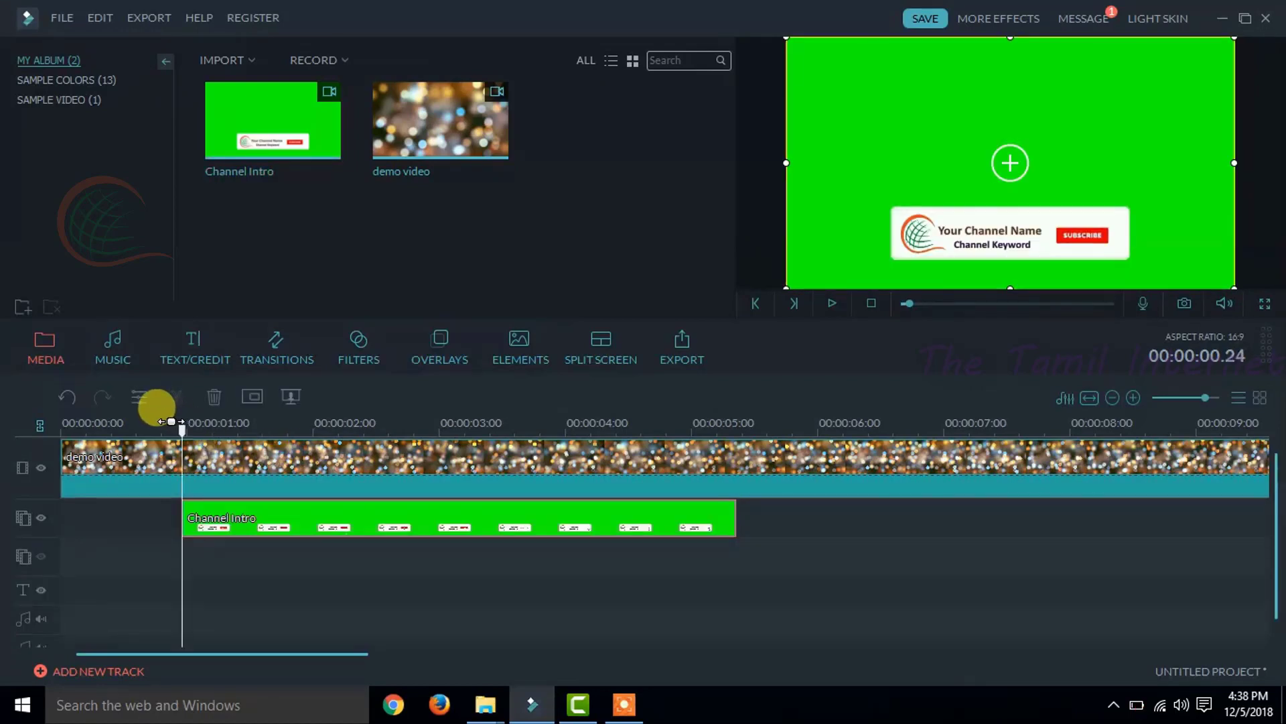
{"action": "key", "text": "space"}
{"action": "left_click", "coordinate": [353, 423]}
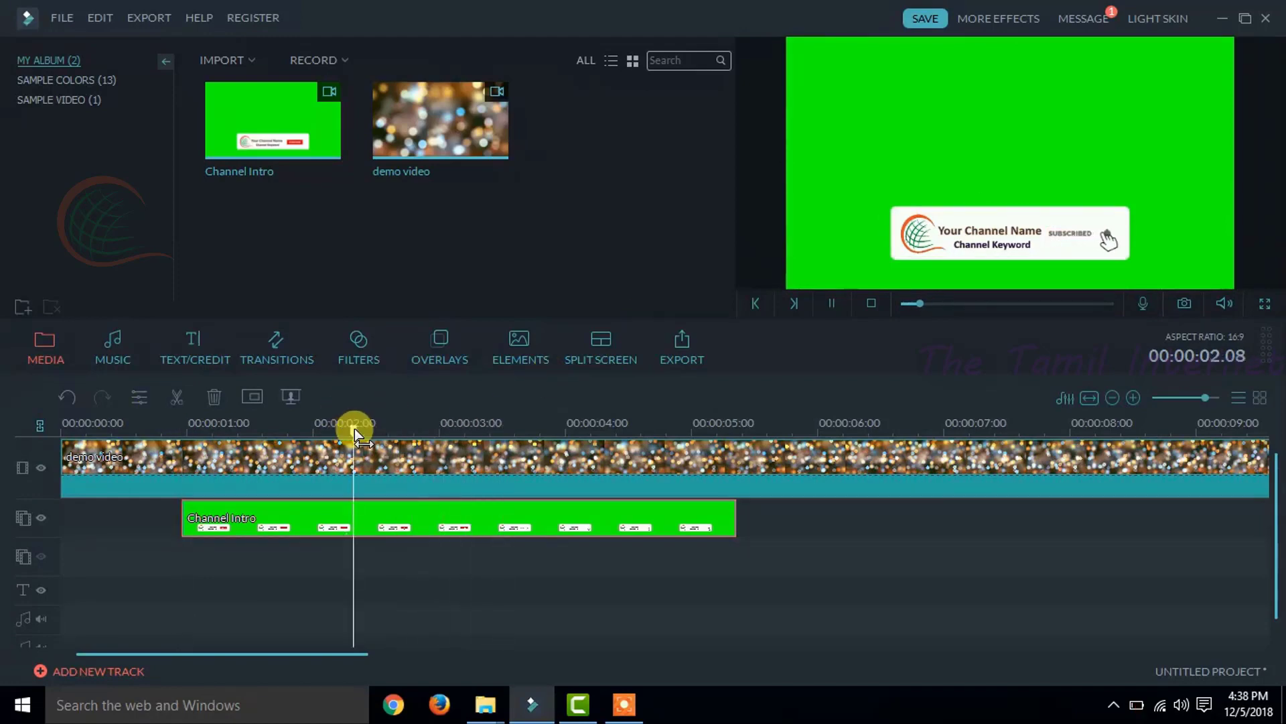
- Apply the Green Screen chroma key to the Channel Intro clip, making its green background transparent over demo video
{"action": "left_click", "coordinate": [538, 518]}
{"action": "right_click", "coordinate": [533, 516]}
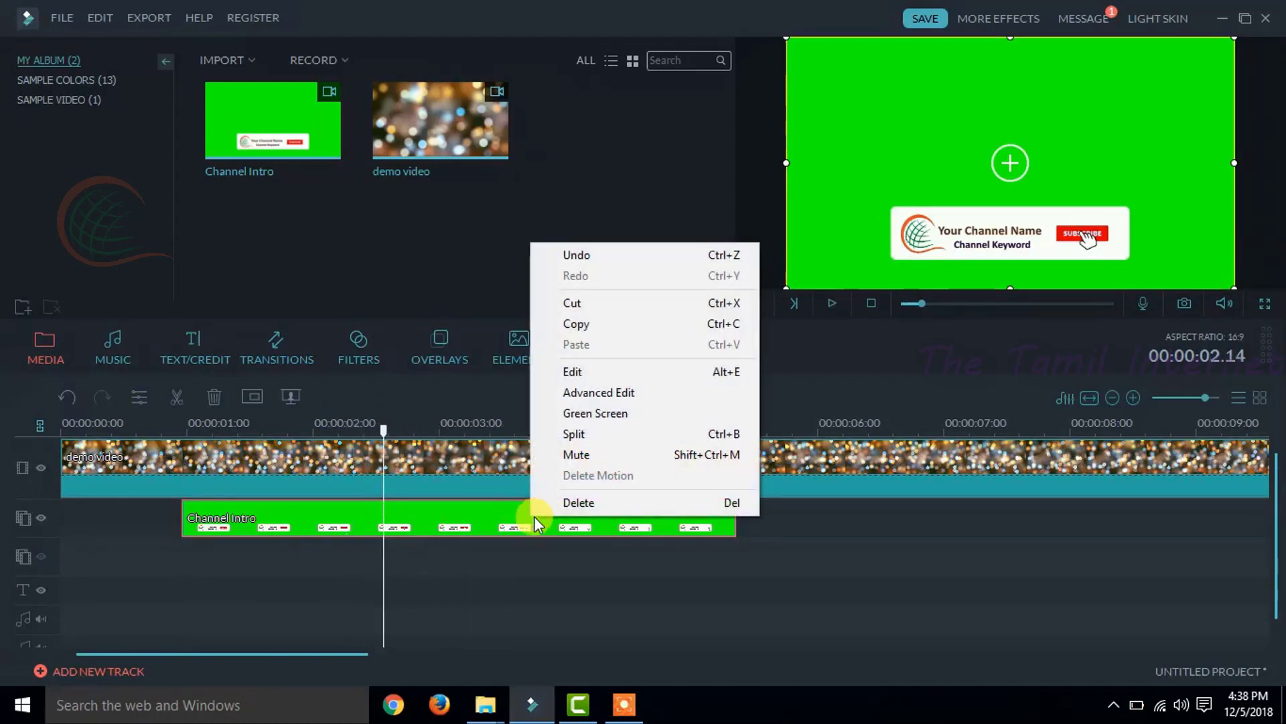
{"action": "left_click", "coordinate": [615, 413]}
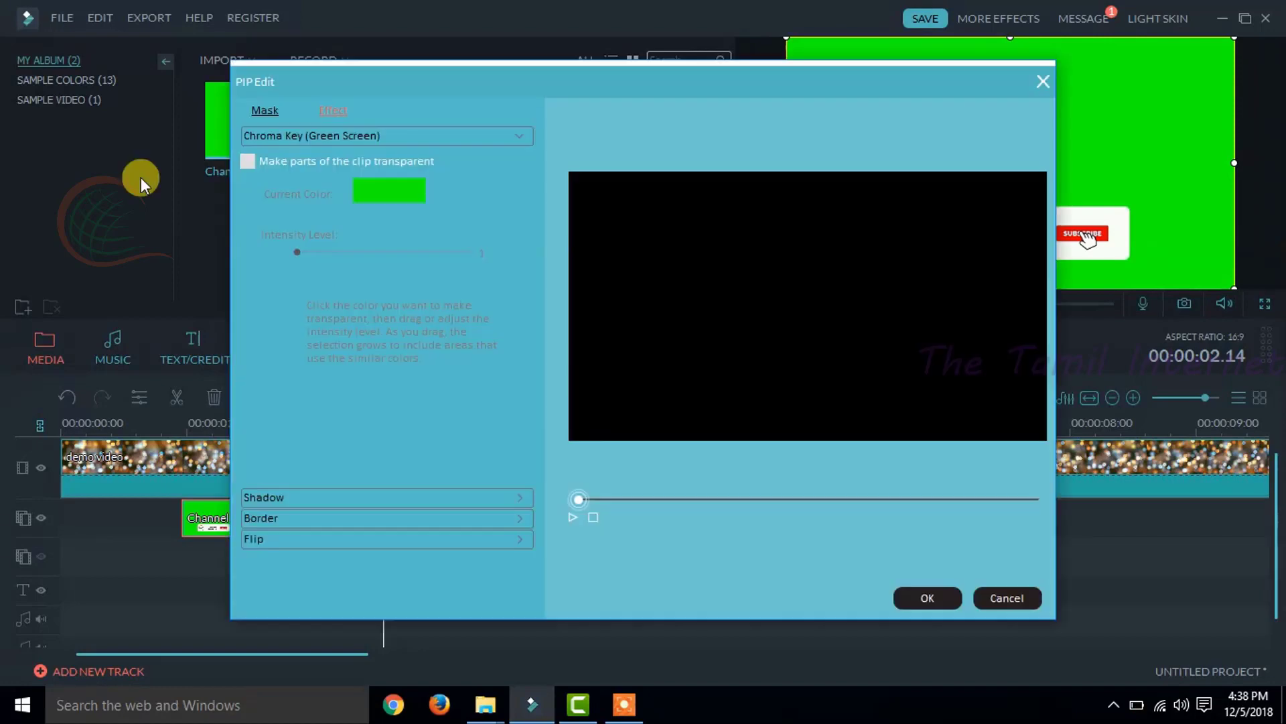
{"action": "left_click", "coordinate": [249, 161]}
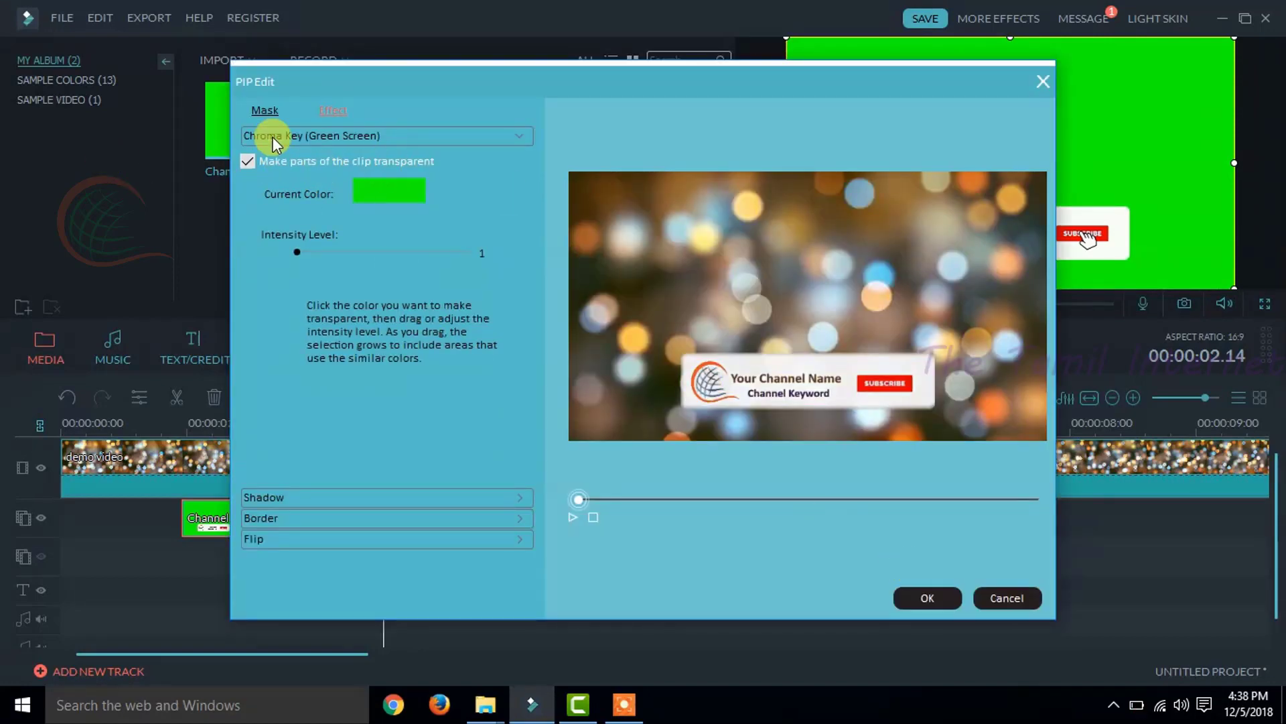
{"action": "key", "text": "Return"}
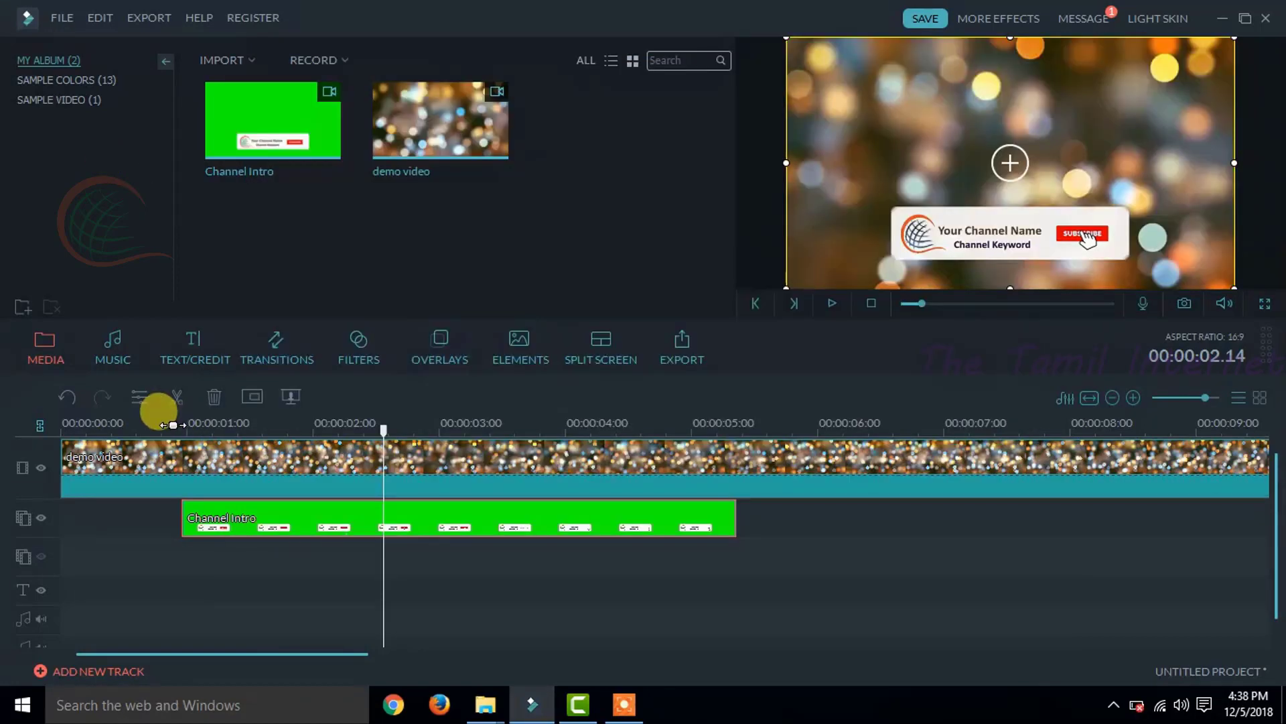
- Play the keyed composition from just before the Channel Intro clip until past its end
{"action": "left_click", "coordinate": [176, 426]}
{"action": "key", "text": "space"}
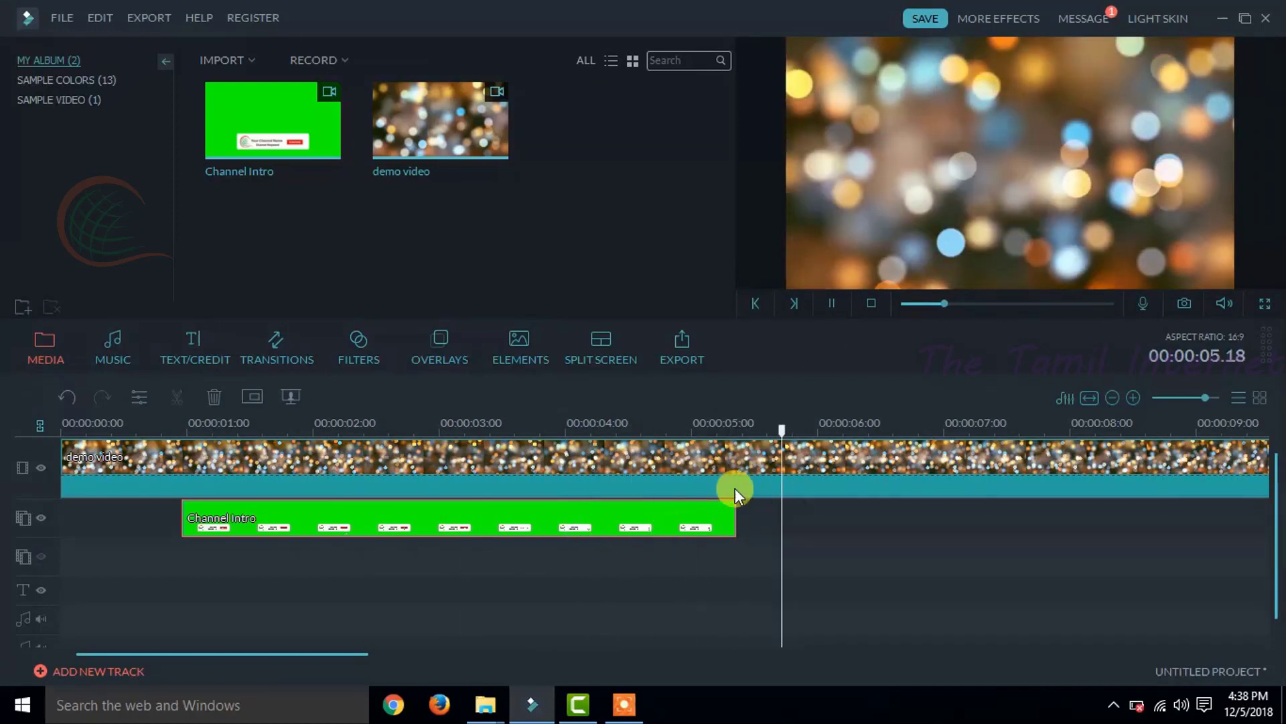
{"action": "key", "text": "space"}
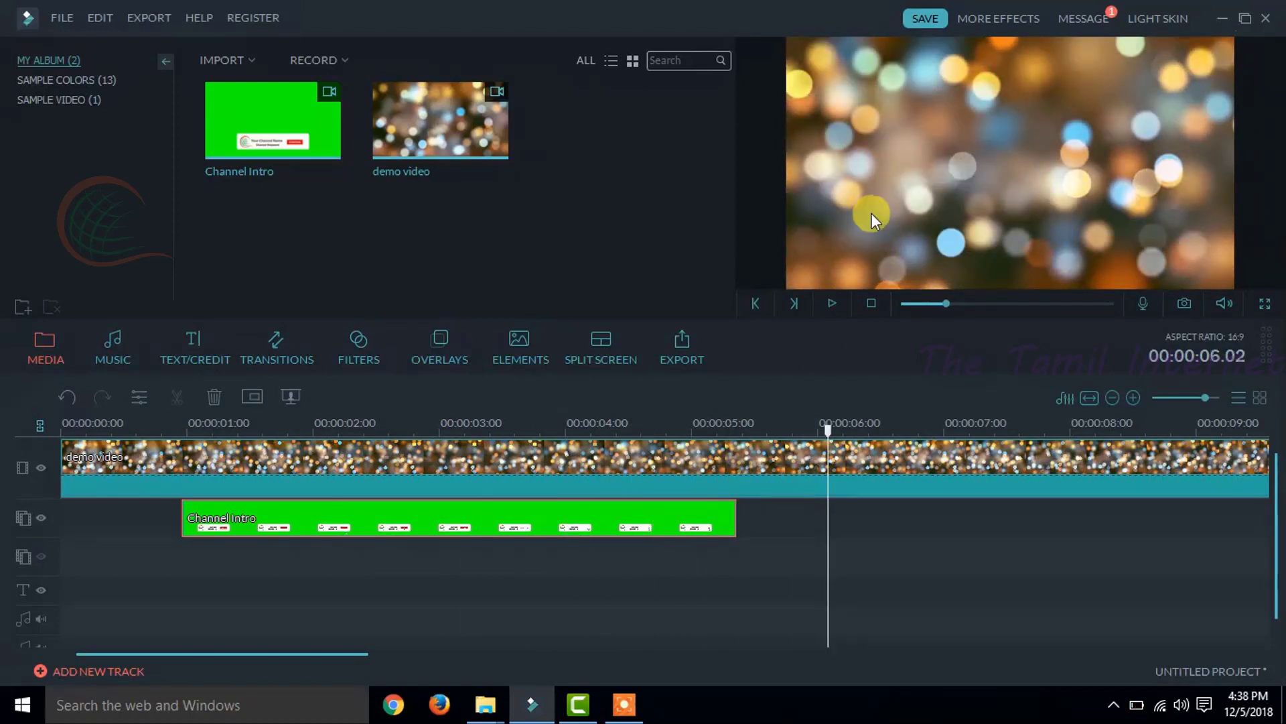
- Switch to Camtasia and import Channel Intro.mp4 and demo video.mp4 from New folder on the Desktop
{"action": "left_click", "coordinate": [570, 700]}
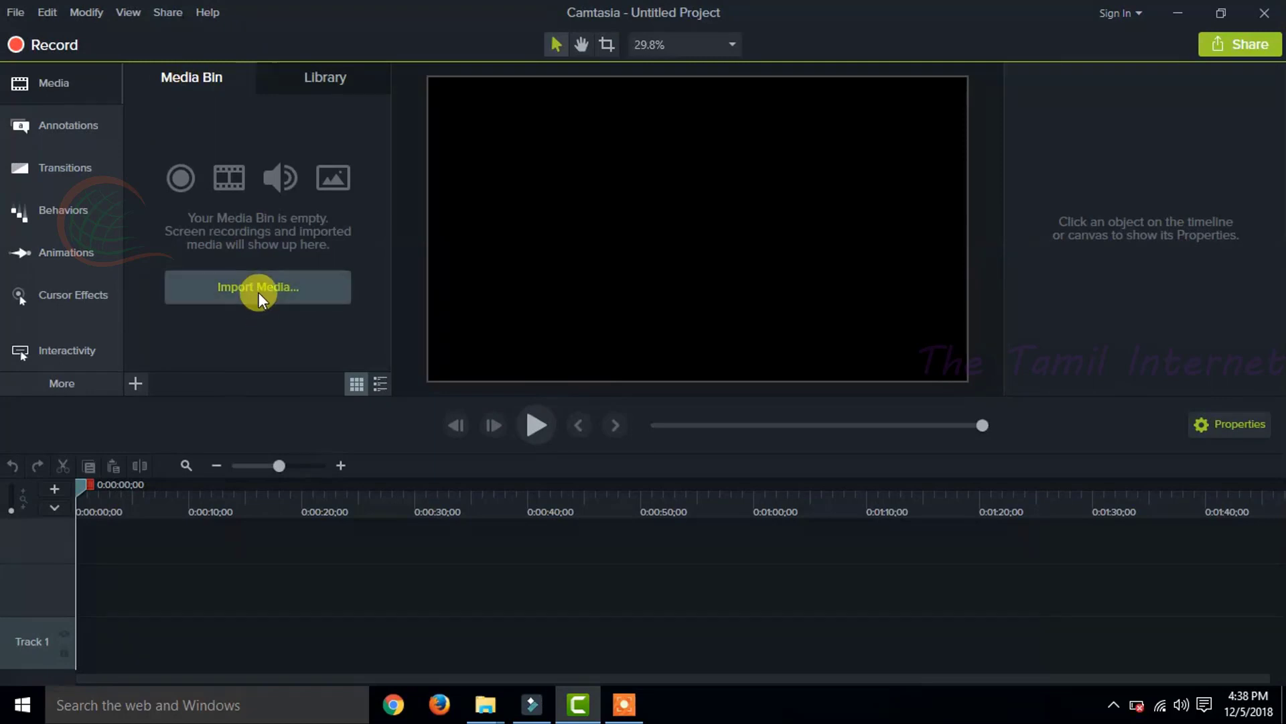
{"action": "left_click", "coordinate": [259, 292]}
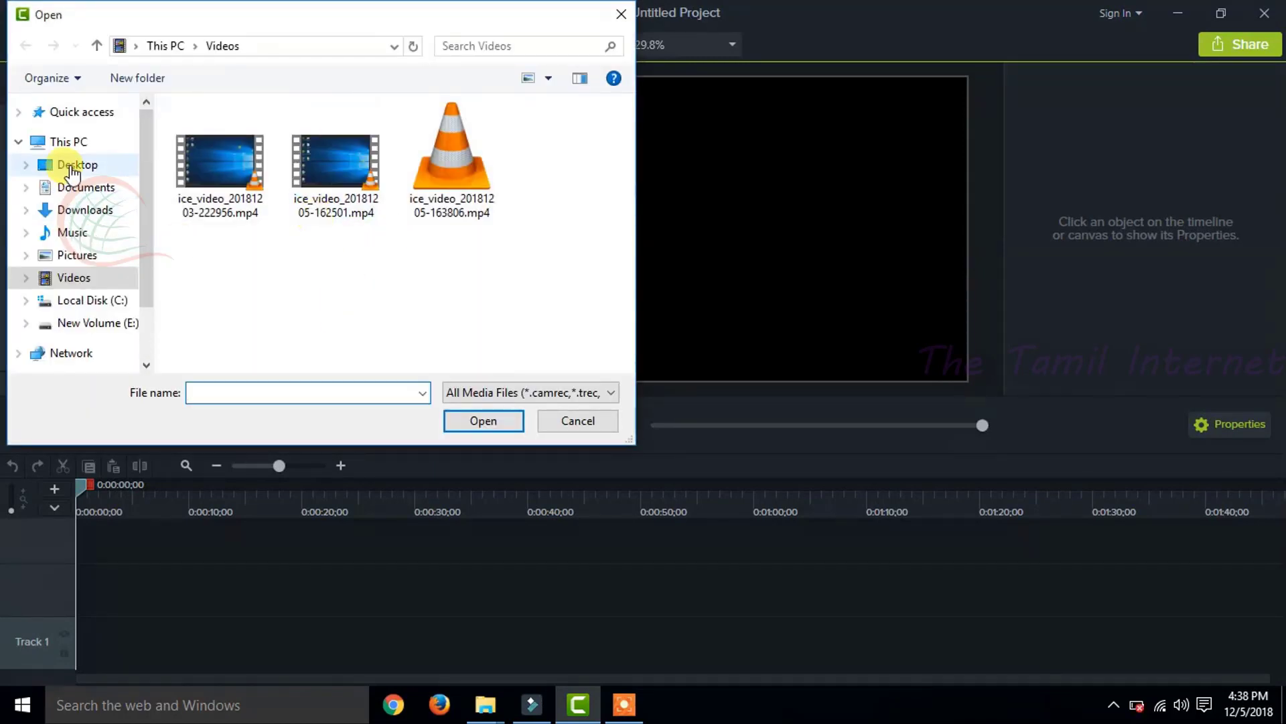
{"action": "left_click", "coordinate": [86, 188]}
{"action": "left_click", "coordinate": [77, 165]}
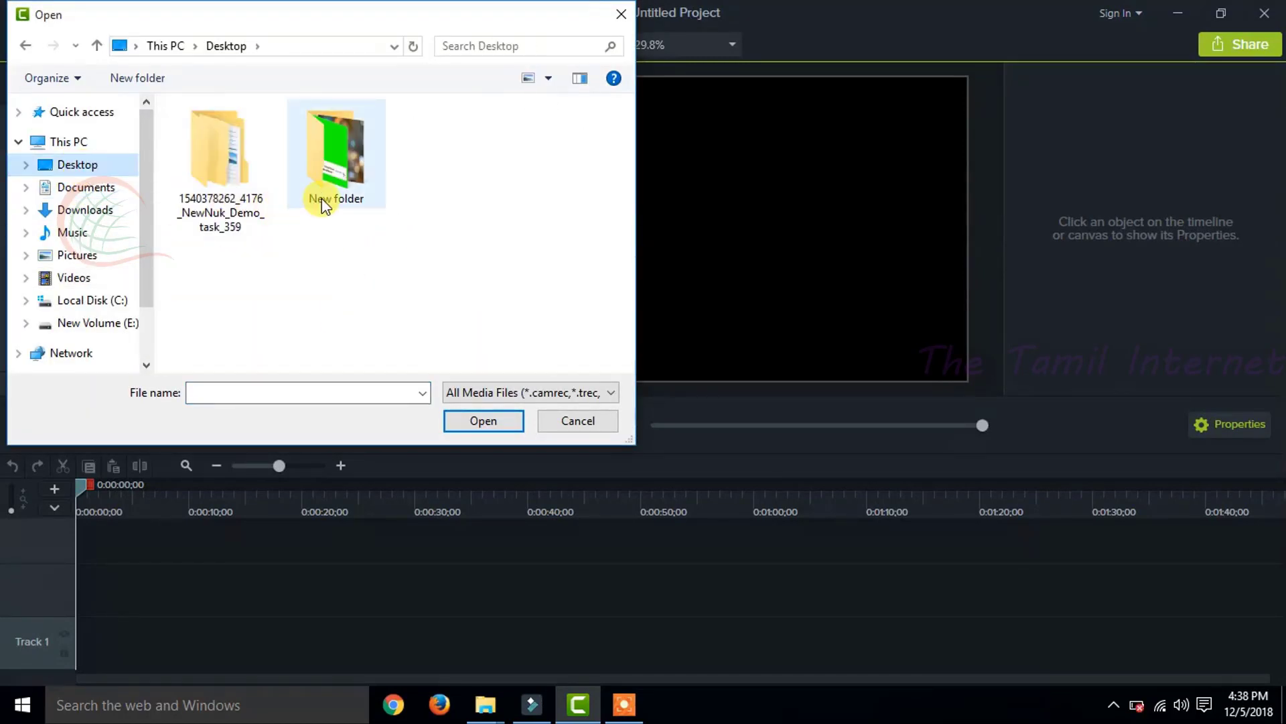
{"action": "double_click", "coordinate": [321, 201]}
{"action": "left_click", "coordinate": [242, 166]}
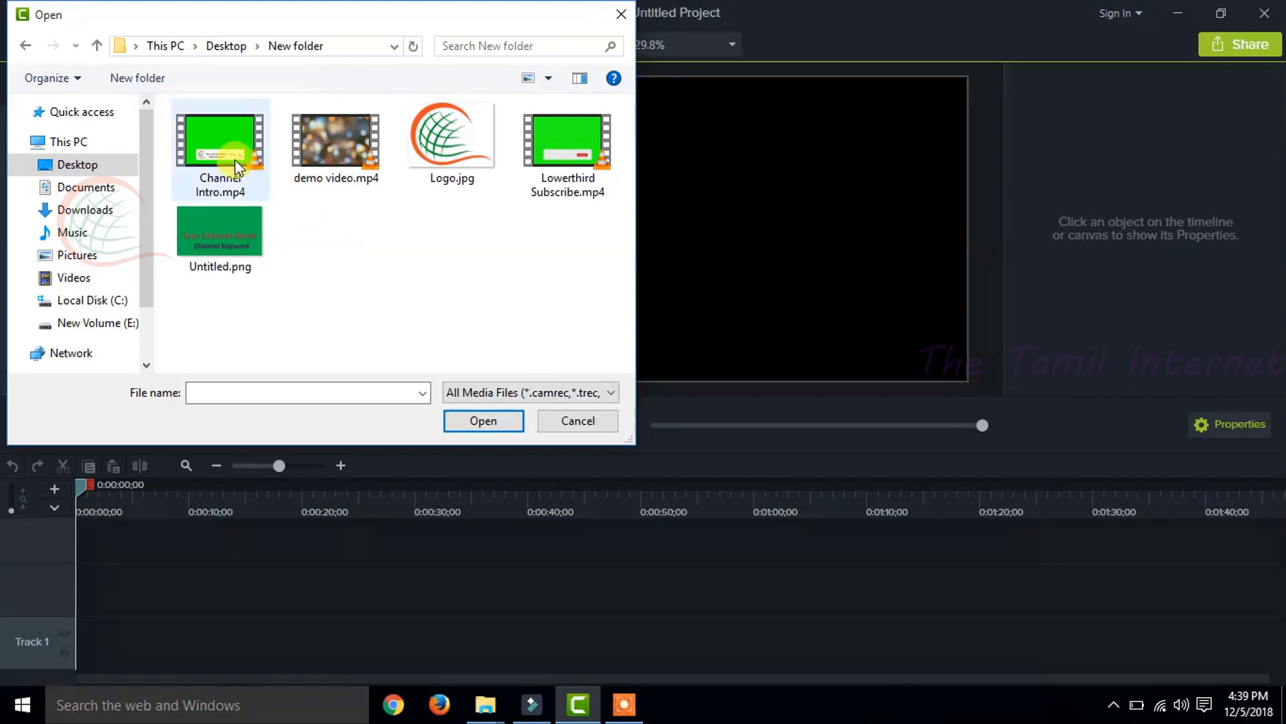
{"action": "left_click", "coordinate": [355, 183], "text": "ctrl"}
{"action": "left_click", "coordinate": [496, 421]}
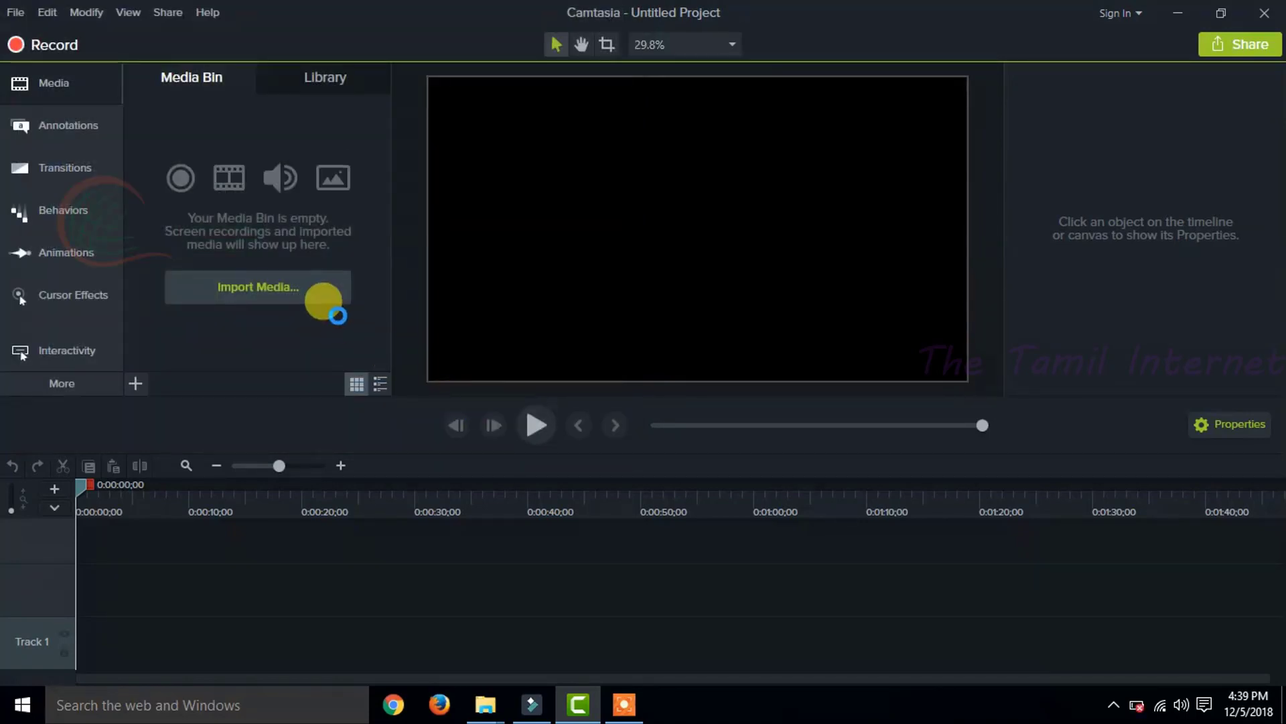
- Place demo video at the start of Track 1 and Channel Intro above it on Track 2 at about 00:00:04;08, and preview the overlay
{"action": "left_click_drag", "start_coordinate": [320, 150], "coordinate": [50, 643]}
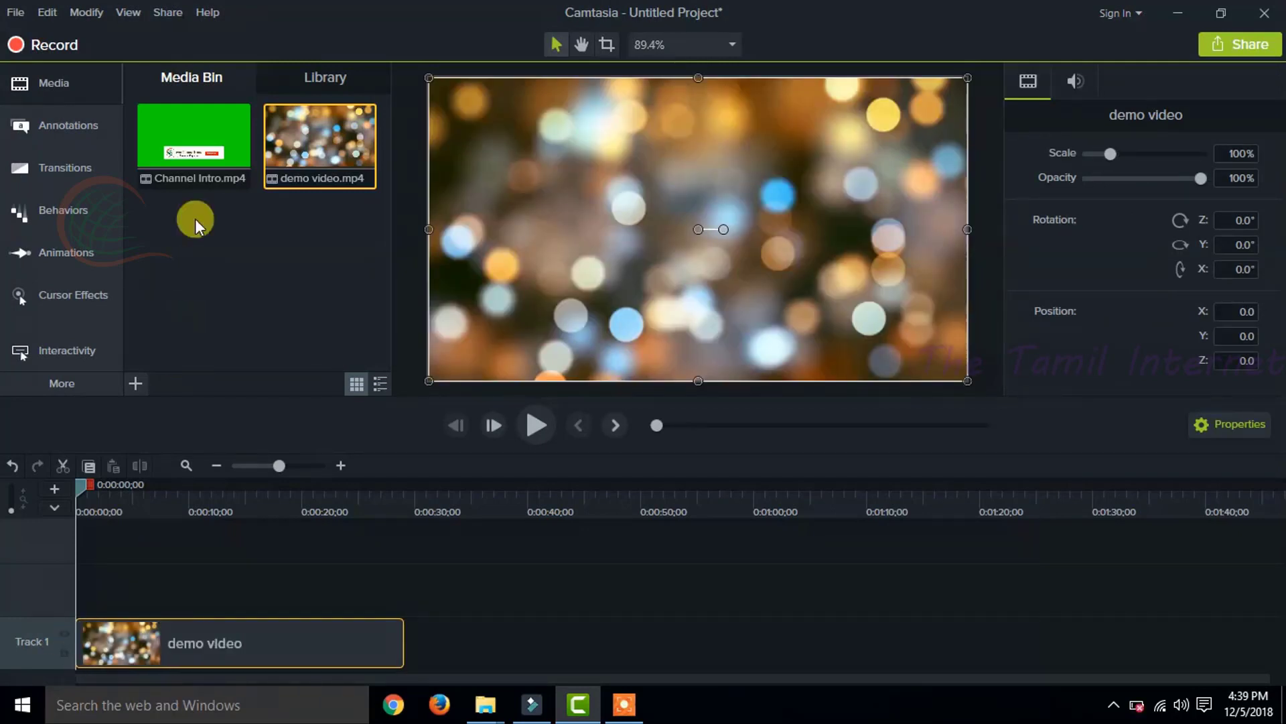
{"action": "left_click_drag", "start_coordinate": [194, 150], "coordinate": [115, 589]}
{"action": "left_click", "coordinate": [114, 499]}
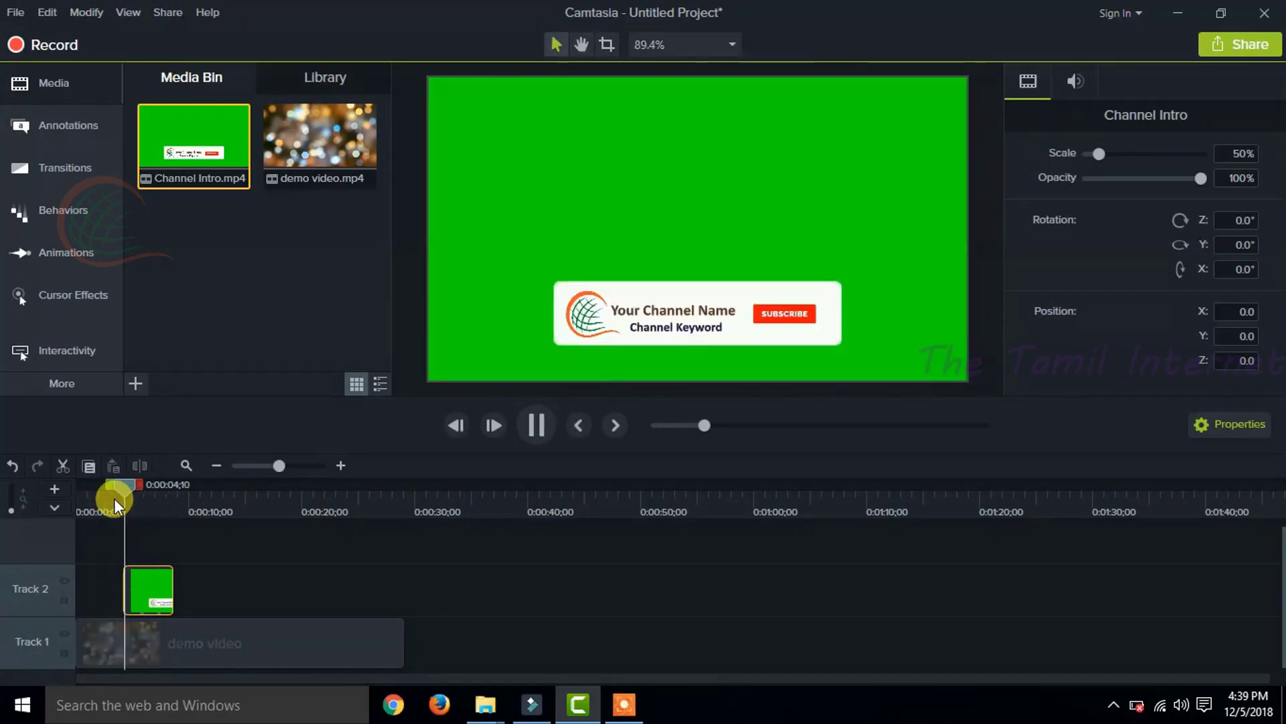
{"action": "key", "text": "space"}
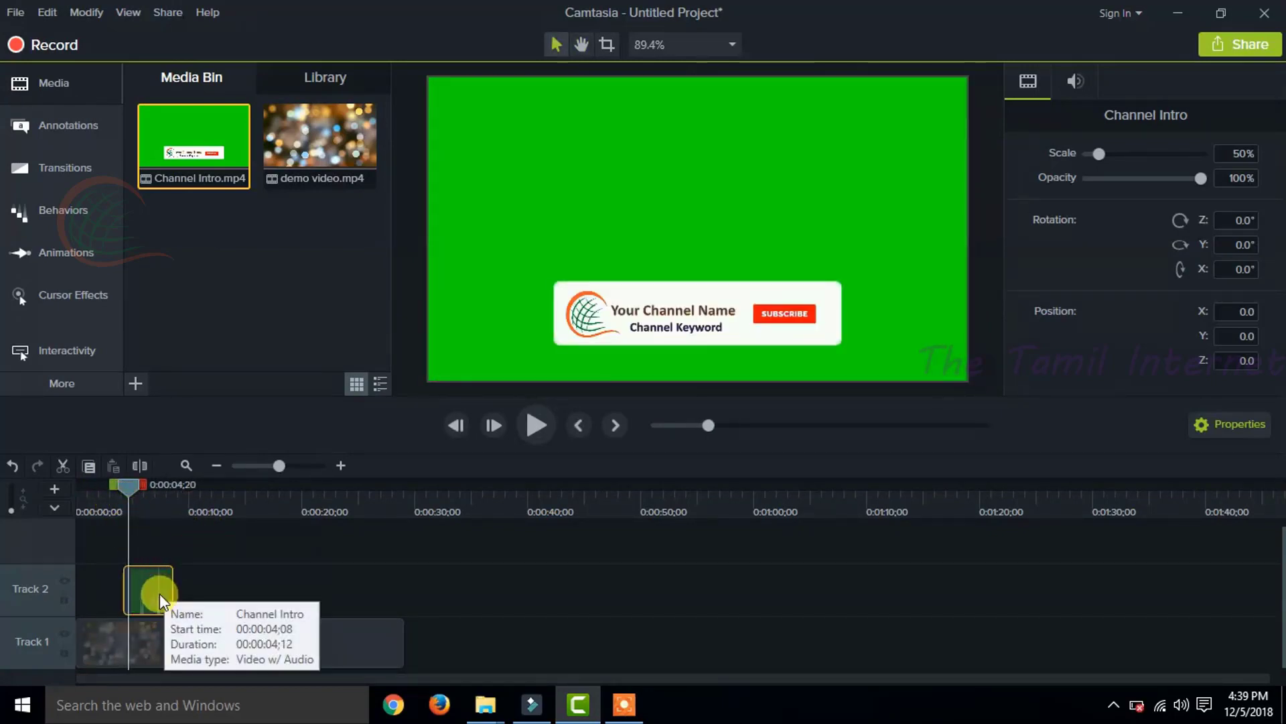
- Apply the Remove a Color visual effect to the Channel Intro clip on Track 2 to key out its green background
{"action": "left_click", "coordinate": [75, 383]}
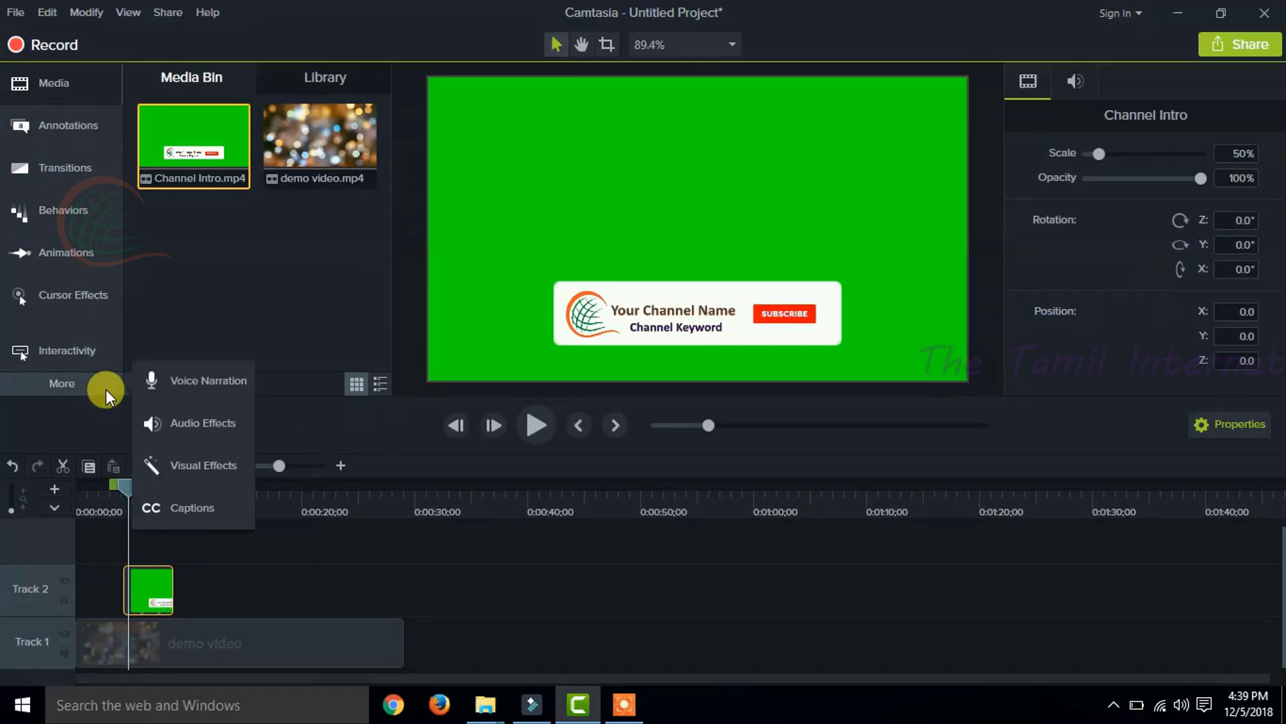
{"action": "left_click", "coordinate": [193, 464]}
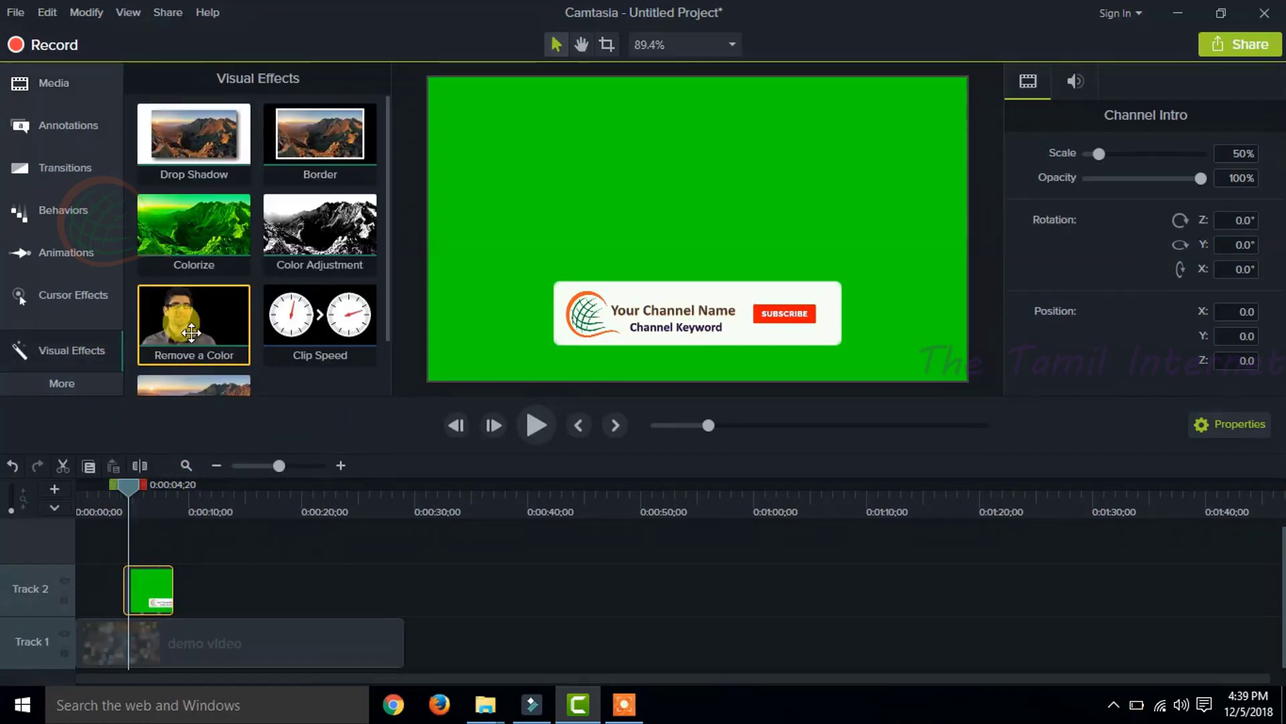
{"action": "left_click_drag", "start_coordinate": [201, 315], "coordinate": [156, 586]}
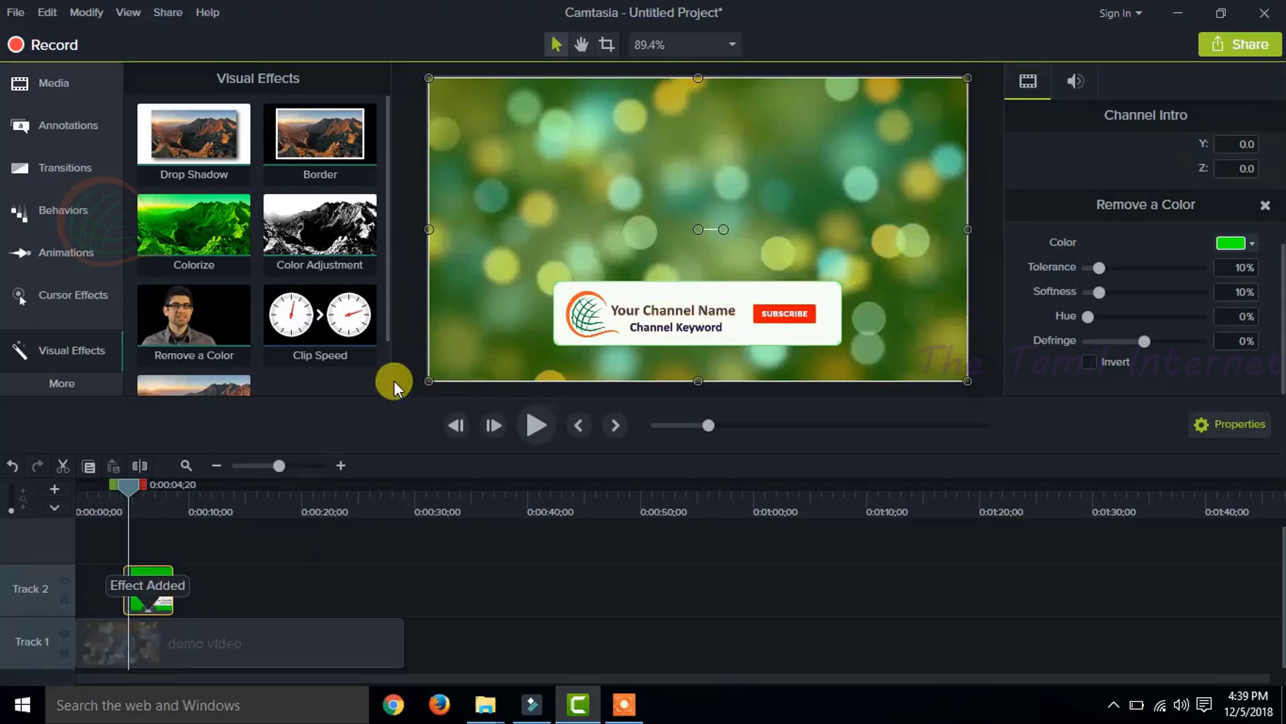
- Briefly play the keyed clip and set its Remove a Color tolerance to 29% and softness to 21%
{"action": "key", "text": "space"}
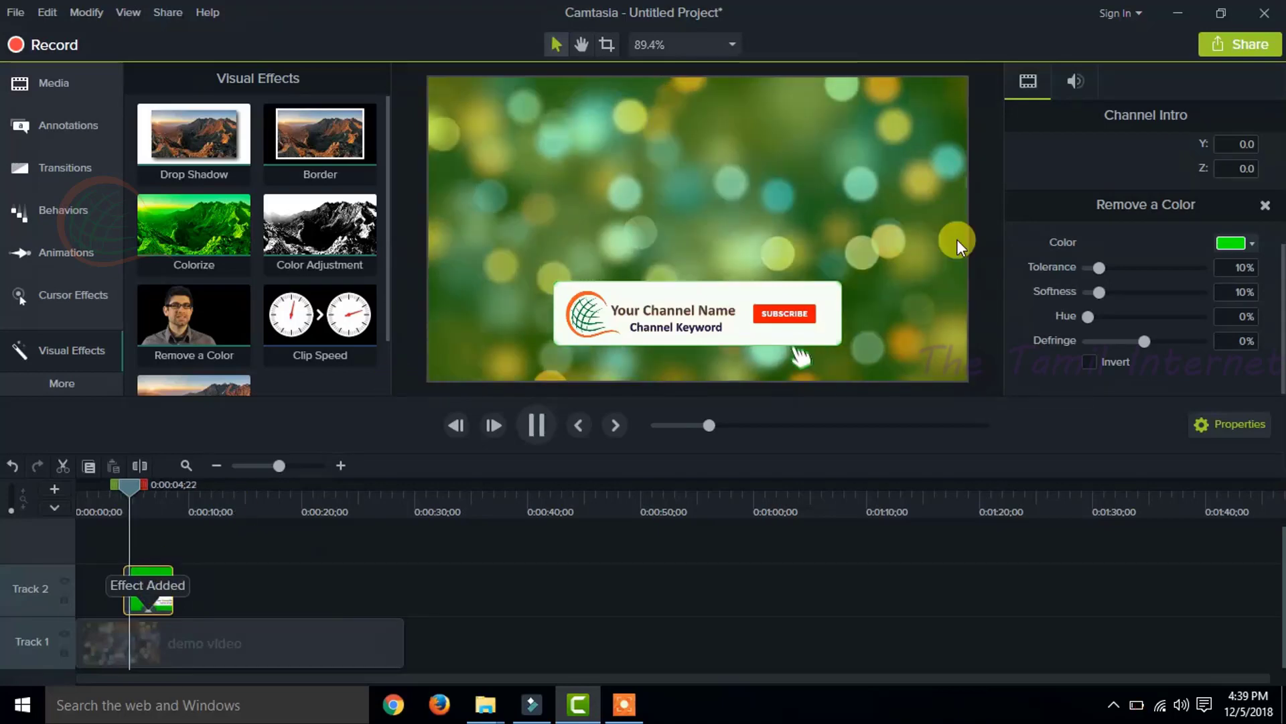
{"action": "key", "text": "space"}
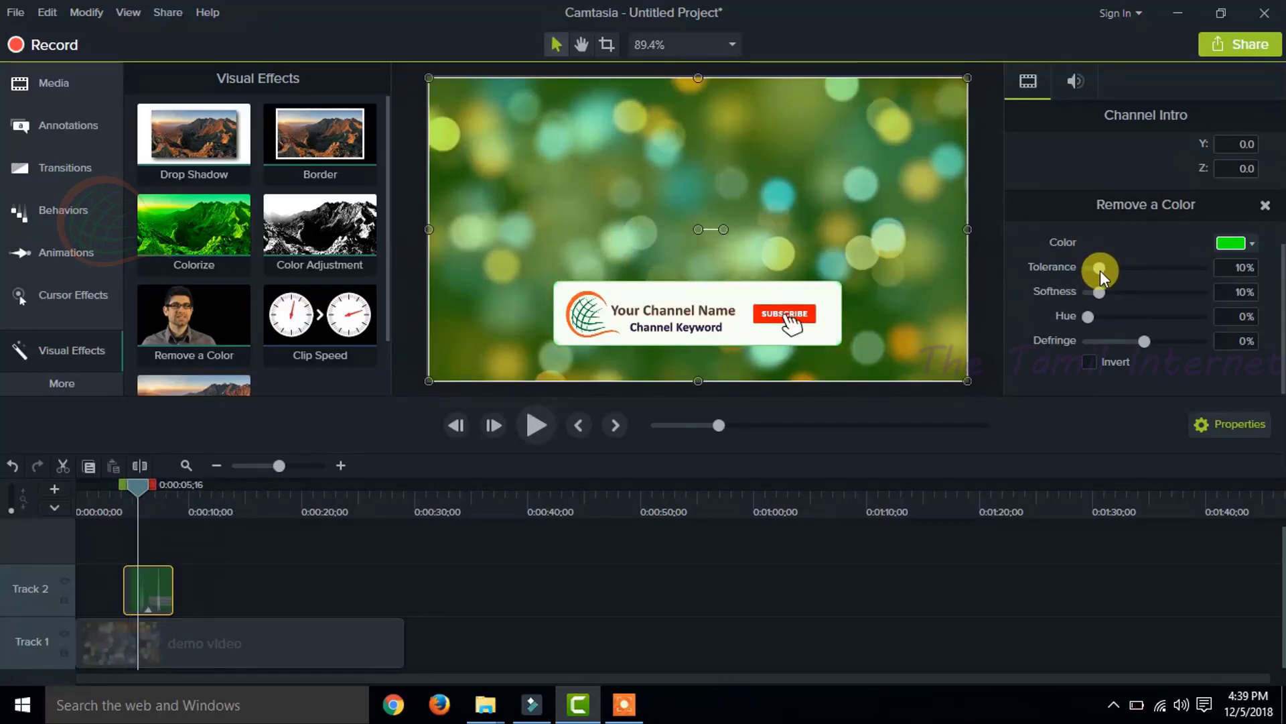
{"action": "mouse_move", "coordinate": [1100, 270]}
{"action": "left_mouse_down"}
{"action": "mouse_move", "coordinate": [1119, 274]}
{"action": "mouse_move", "coordinate": [1113, 292]}
{"action": "left_mouse_up"}
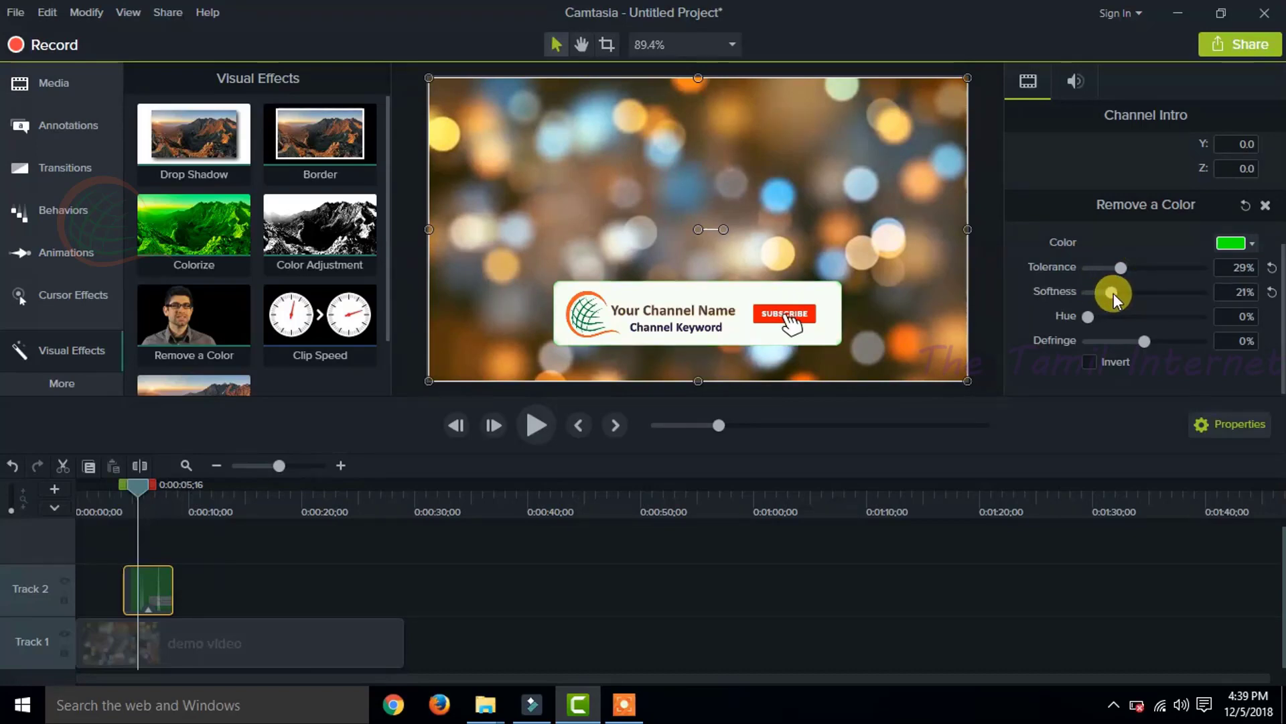
- Play the keyed composition from just before the Channel Intro clip until past its end
{"action": "left_click", "coordinate": [116, 511]}
{"action": "key", "text": "space"}
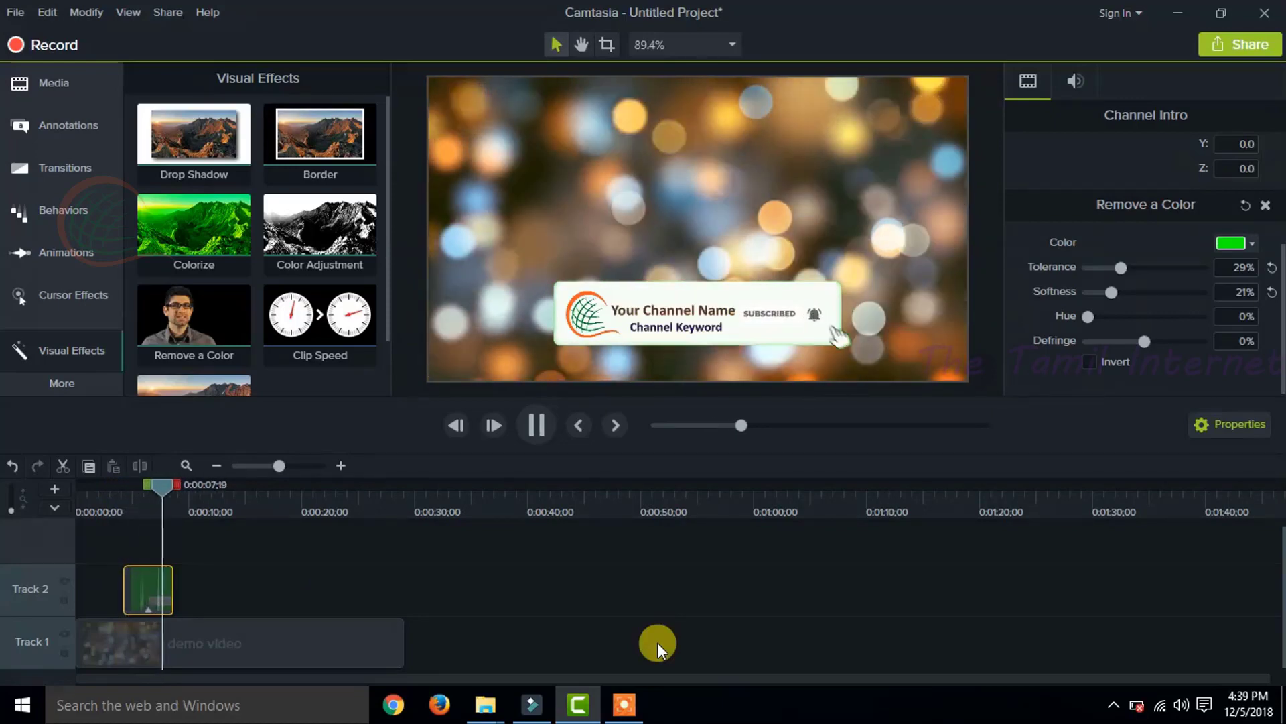
{"action": "key", "text": "space"}
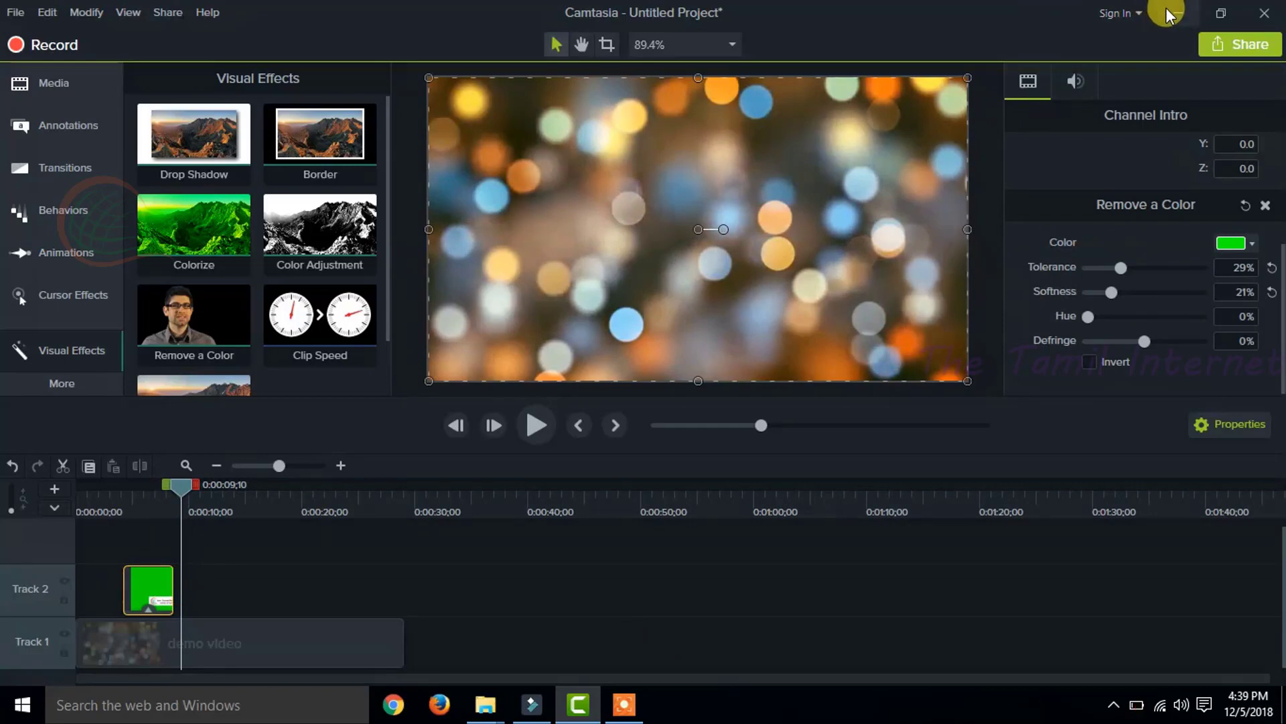
- Minimize the open windows to return to the Windows desktop
{"action": "left_click", "coordinate": [1174, 13]}
{"action": "left_click", "coordinate": [1219, 20]}
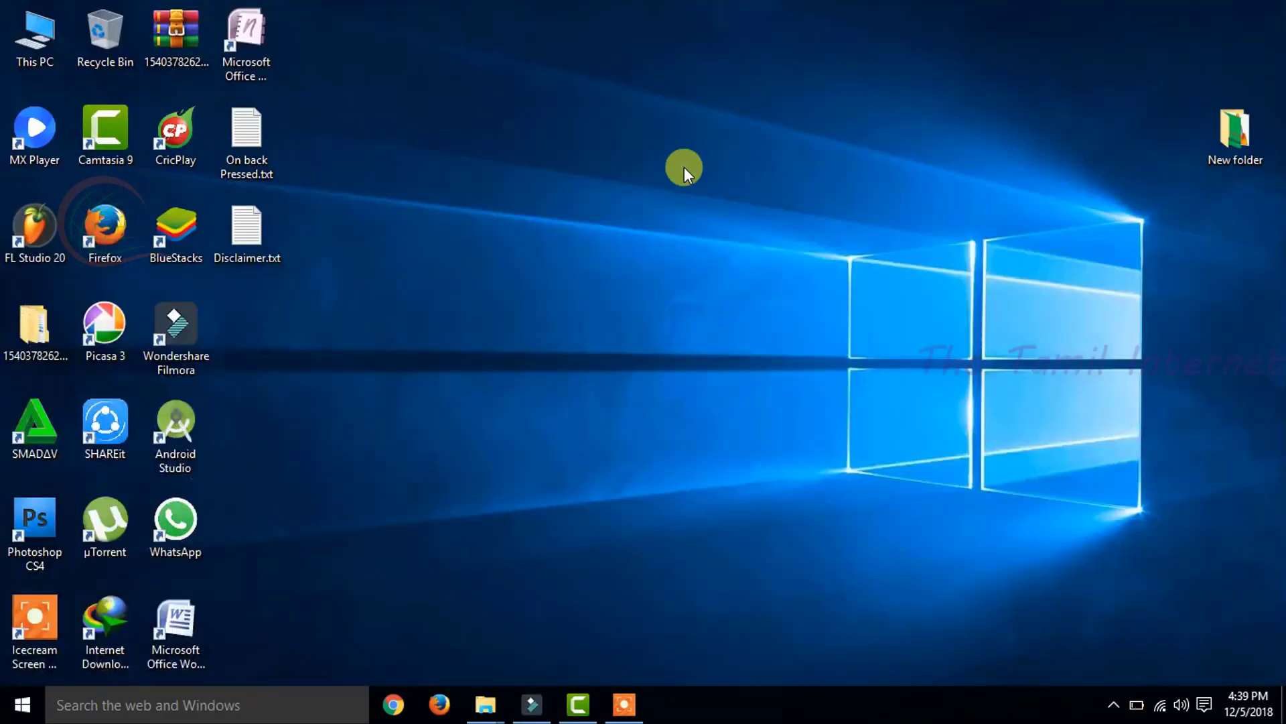
{"action": "right_click", "coordinate": [410, 279]}
{"action": "left_click", "coordinate": [465, 343]}
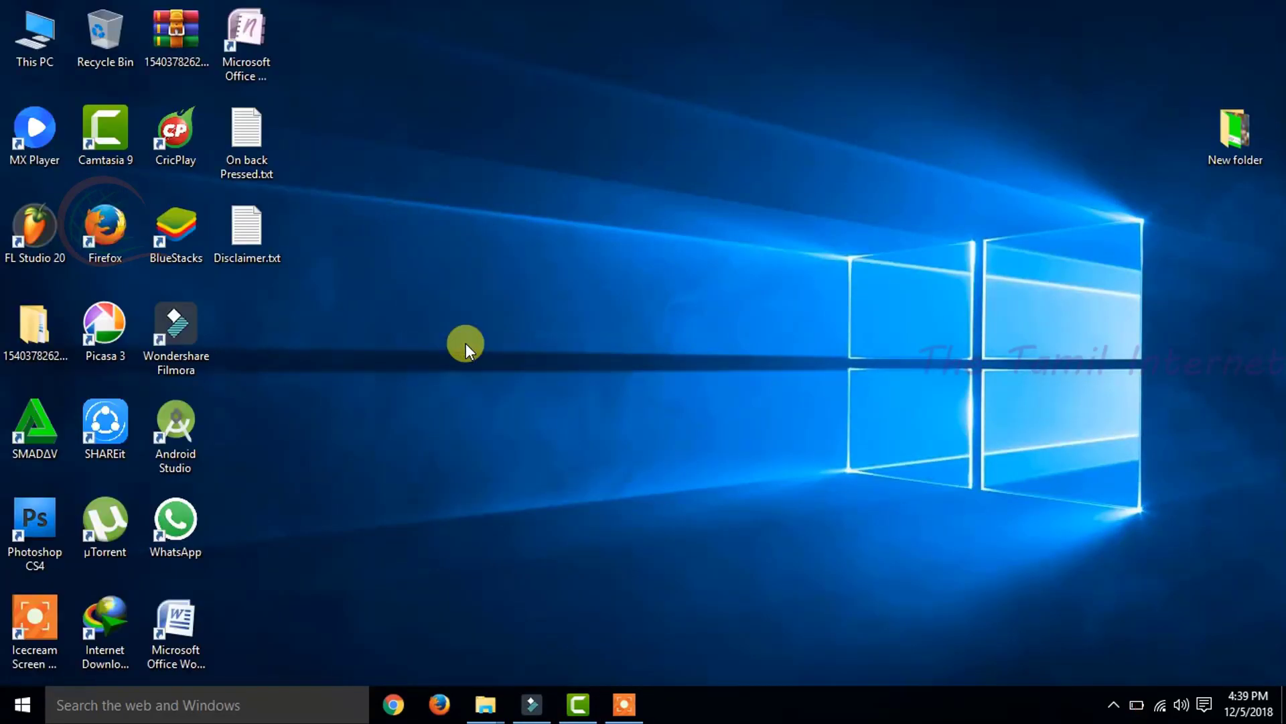